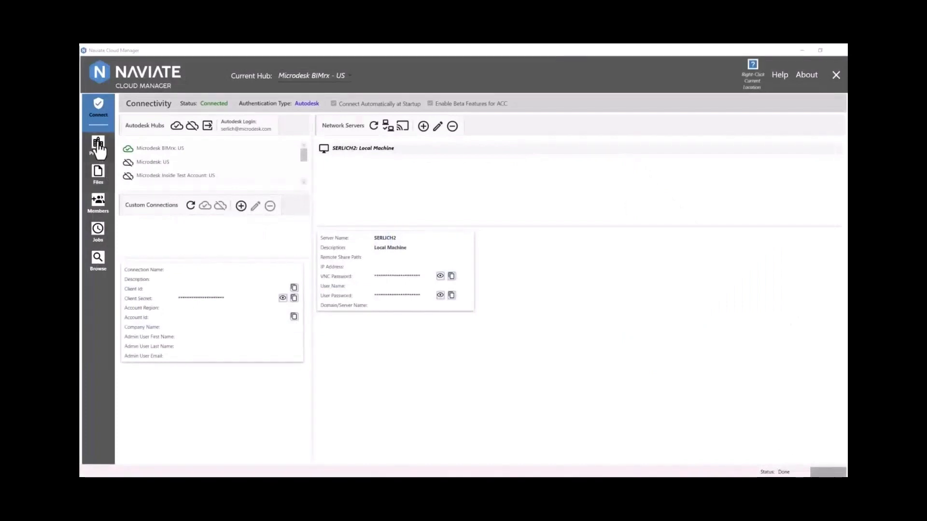
- Download the empty project template from the Projects page and save it as Cloud Manager Project Creation.xlsx
click(98, 145)
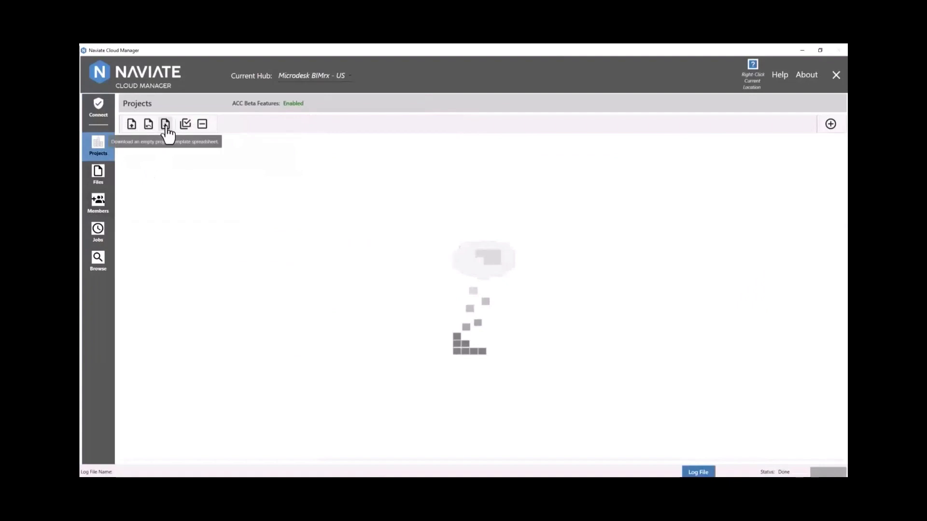
click(166, 126)
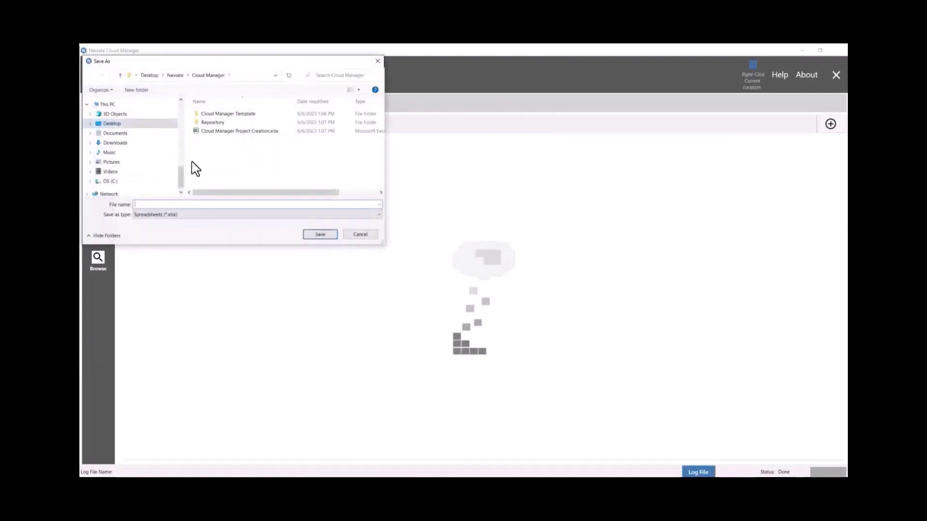
text(Crat Proj)
key(Return)
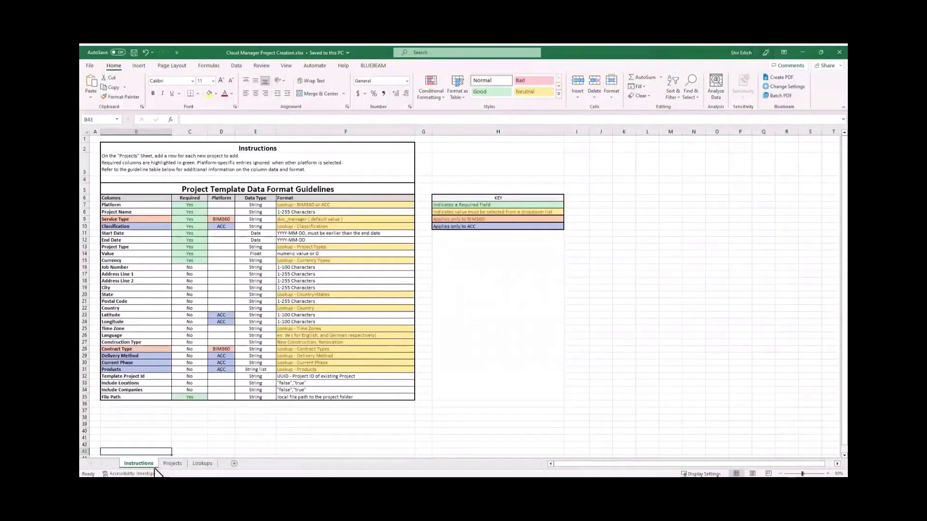
- Review the six BIM360/ACC test project rows on the Projects sheet through File Path, then close Excel
click(173, 464)
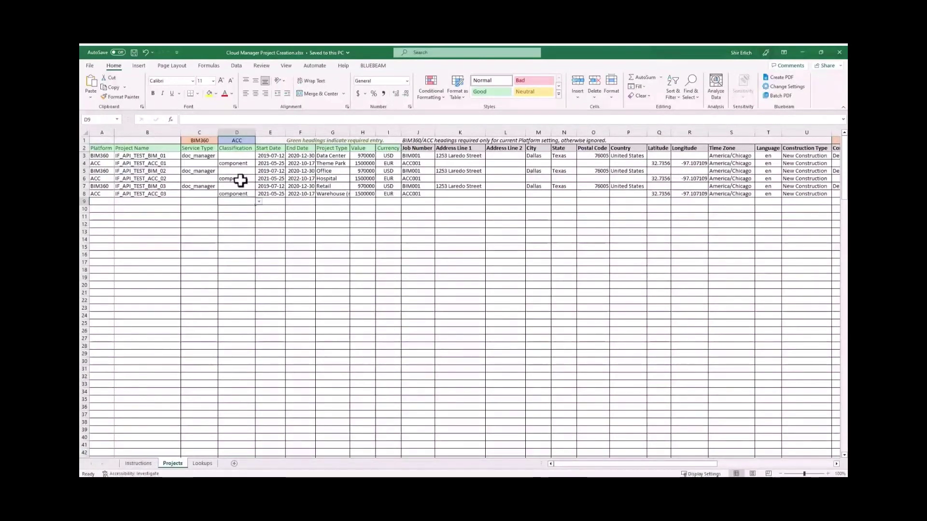
scroll(705, 176, right, 6)
scroll(587, 143, left, 2)
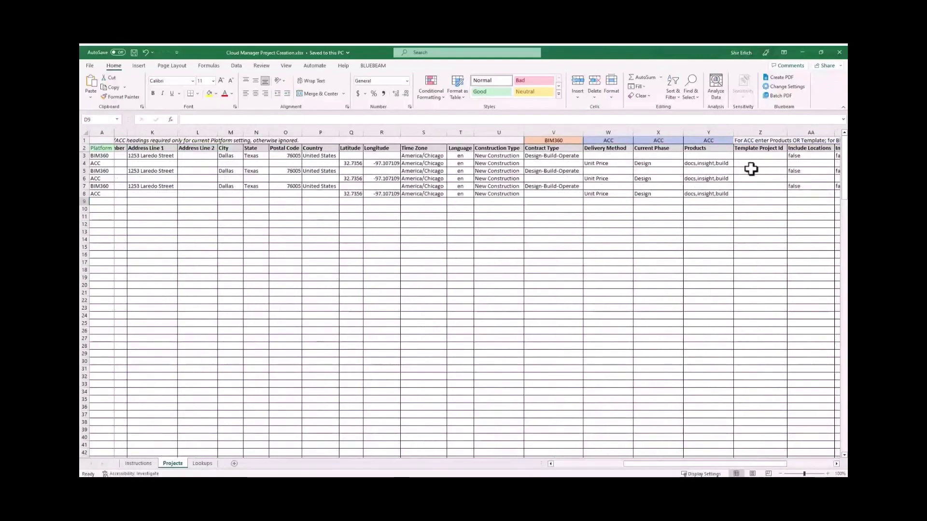
scroll(770, 186, right, 5)
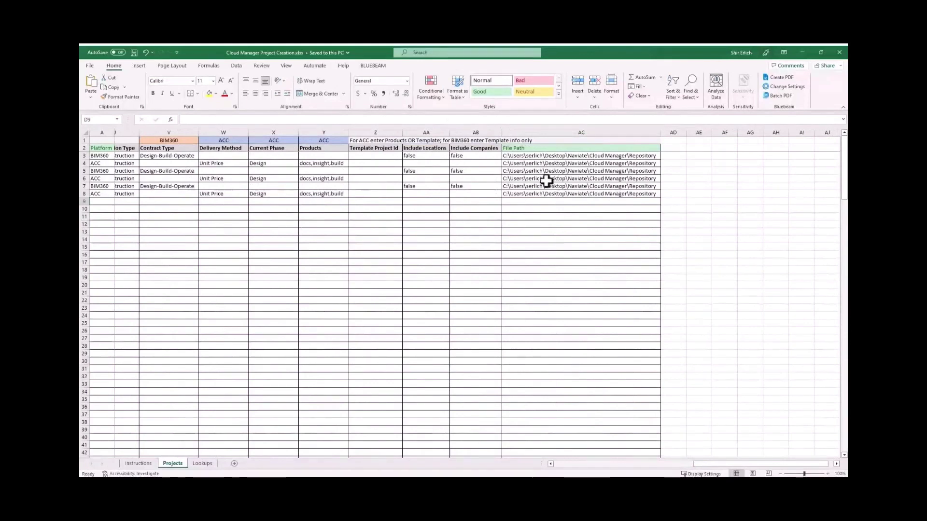
scroll(549, 185, left, 1)
scroll(549, 185, left, 3)
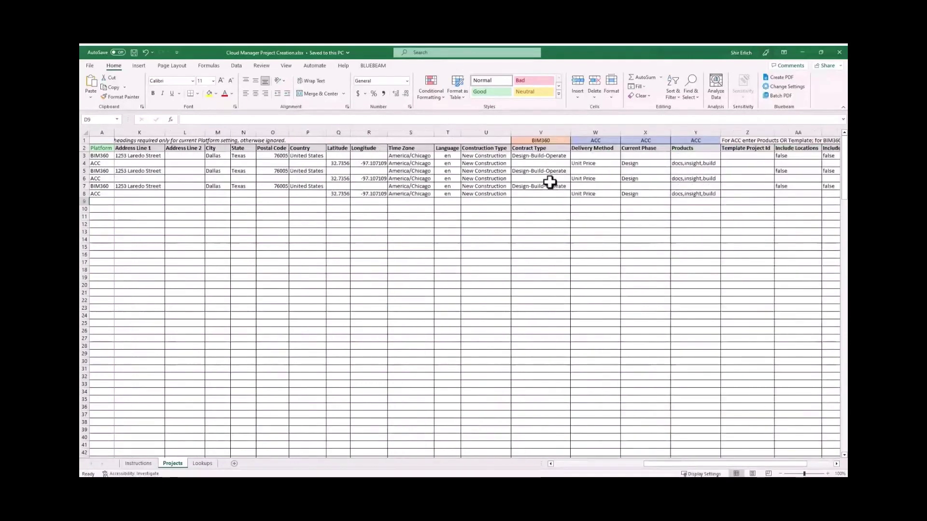
scroll(548, 180, left, 3)
click(301, 240)
click(839, 52)
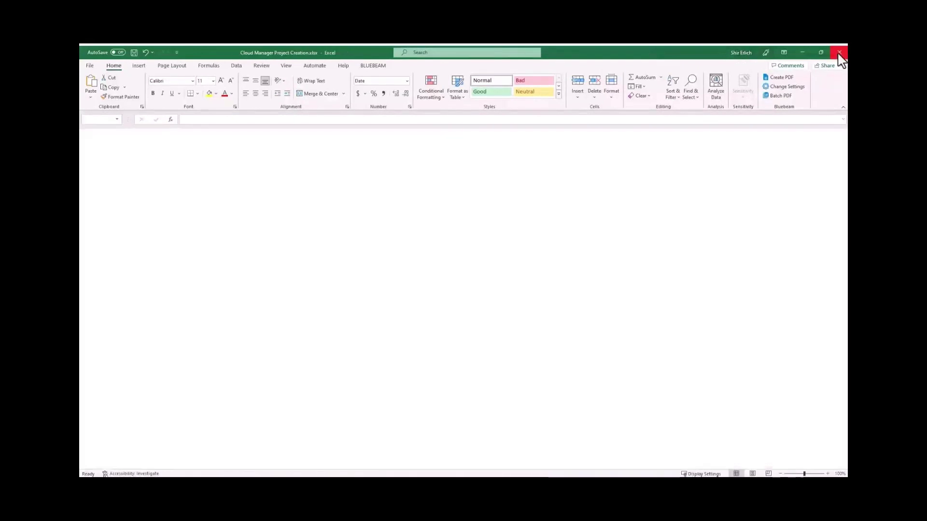
- Load the project list from the Cloud Manager Project Creation.xlsx template
click(675, 175)
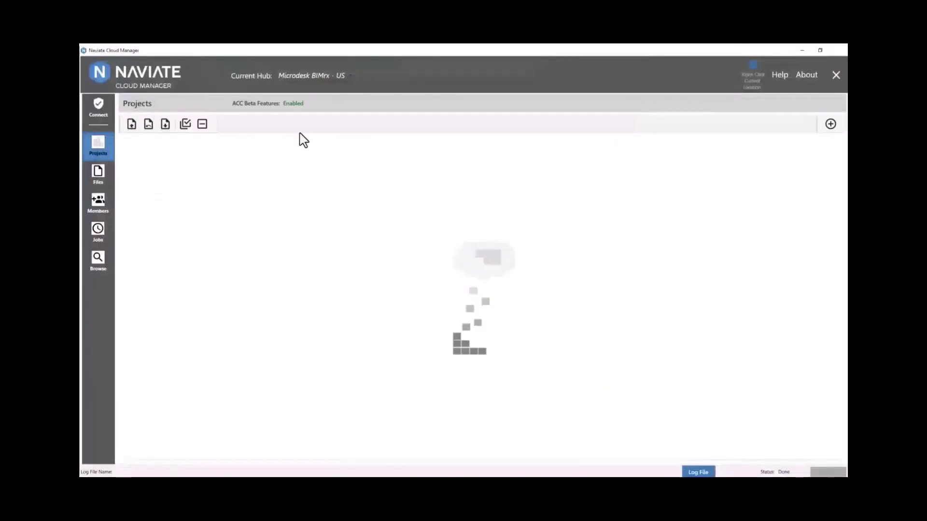
click(131, 124)
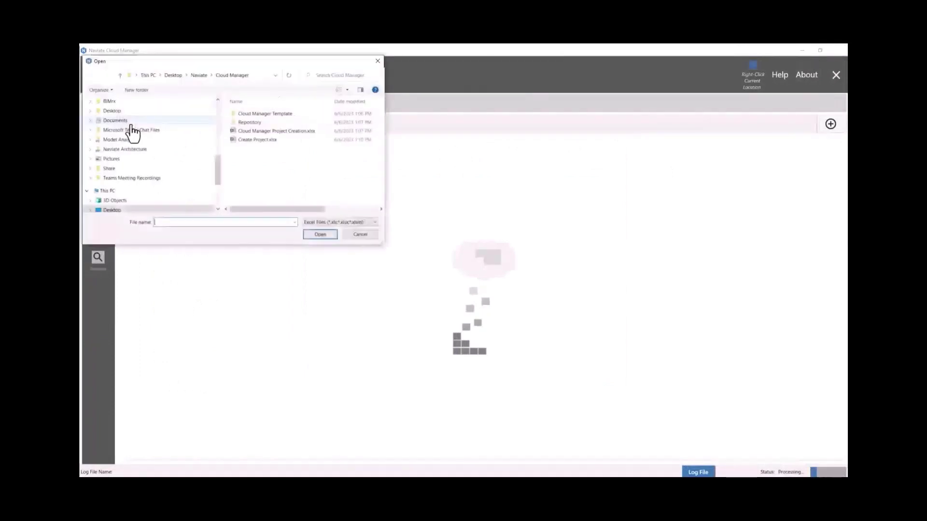
click(261, 131)
click(323, 236)
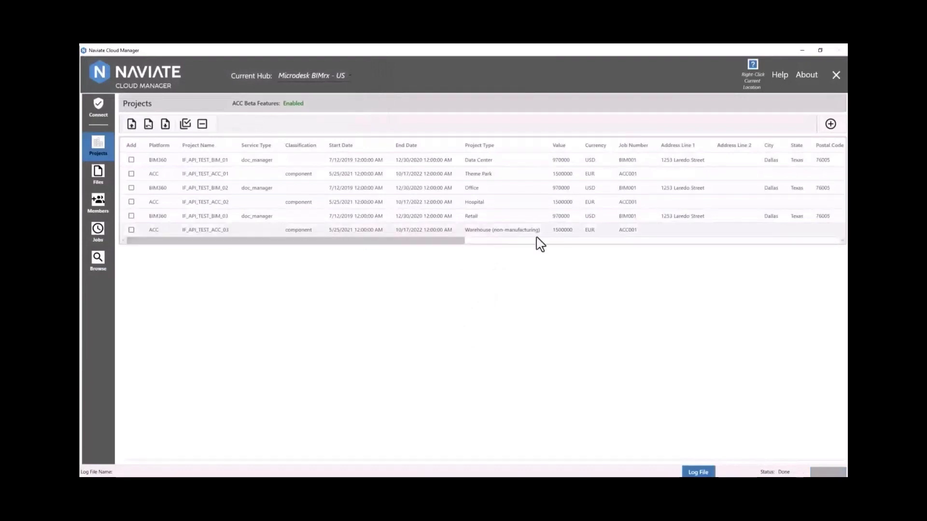
drag(279, 244, 227, 236)
- Add all six IF_API_TEST projects to the hub and check each reports Success
click(186, 126)
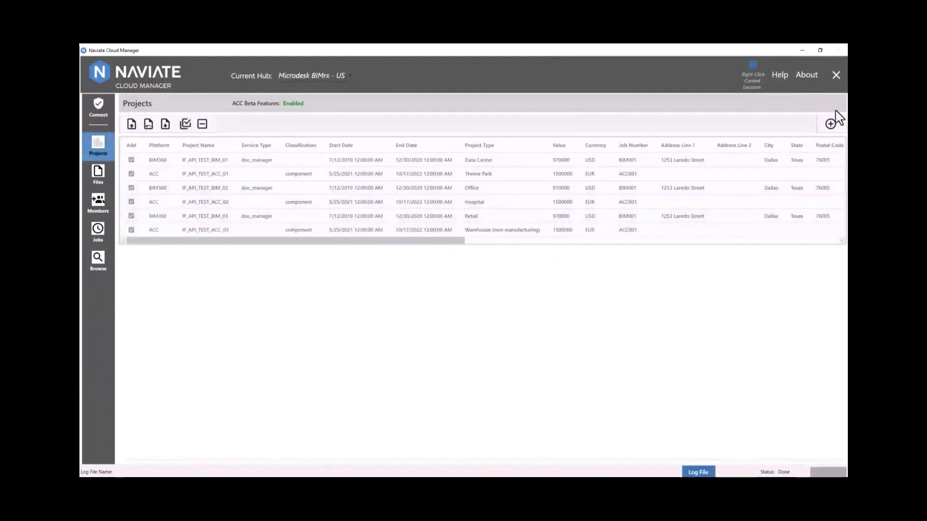
click(830, 124)
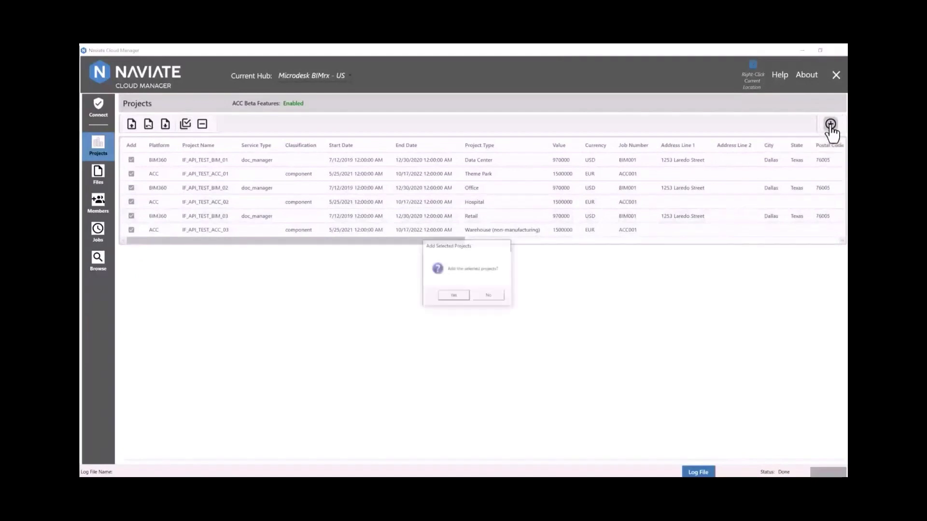
click(451, 296)
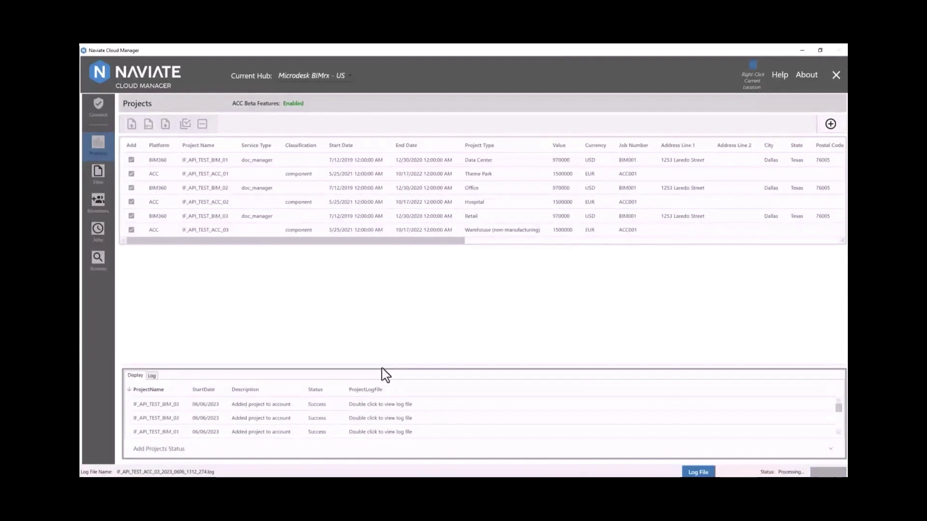
drag(390, 365, 393, 288)
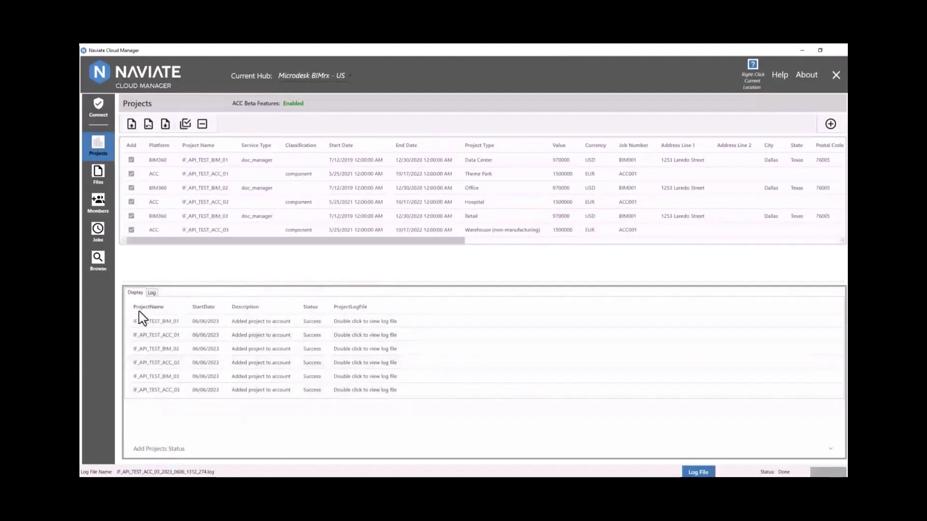
- In the BIM 360 Browser with Multi-Select on, select IF_API_TEST_ACC_01 through IF_API_TEST_BIM_03
click(99, 260)
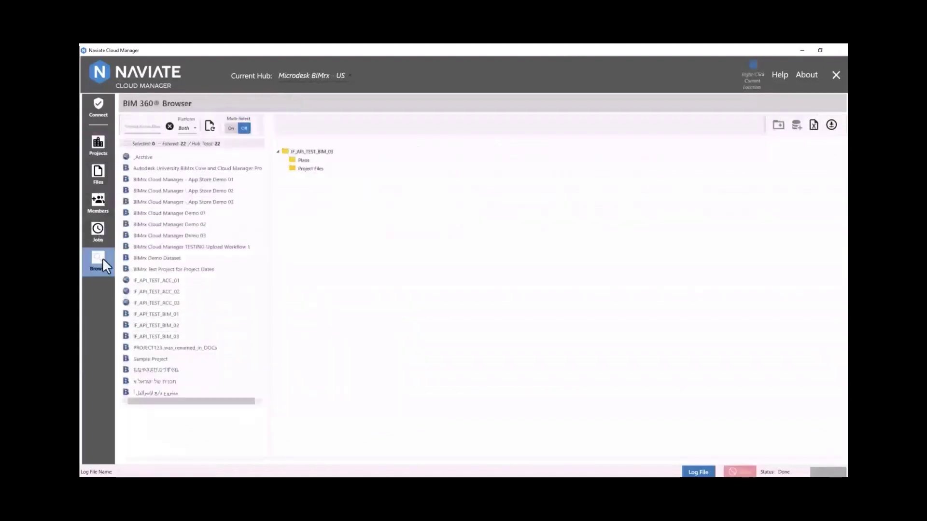
click(231, 128)
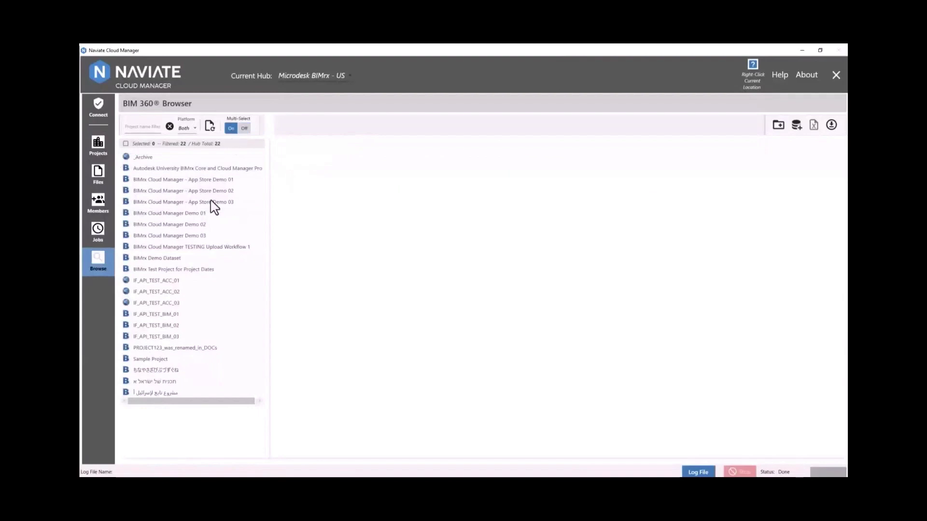
click(174, 281)
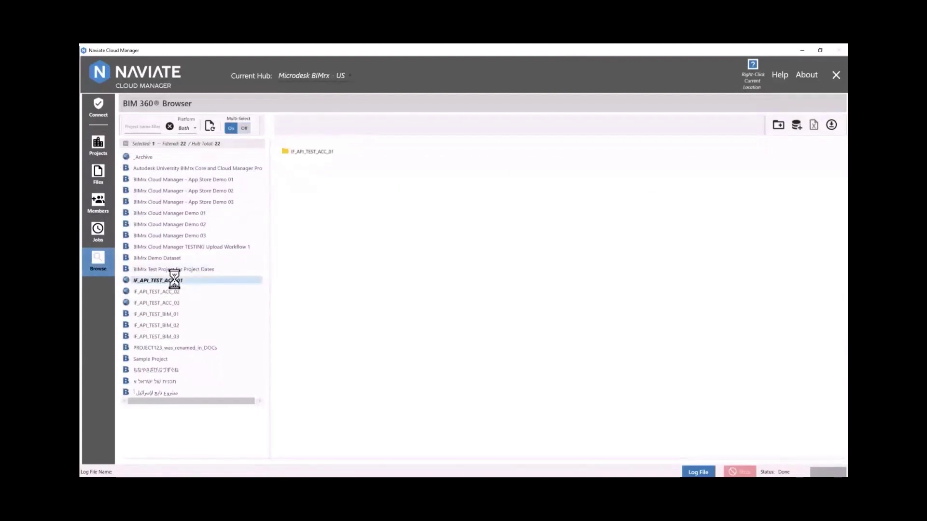
click(170, 337)
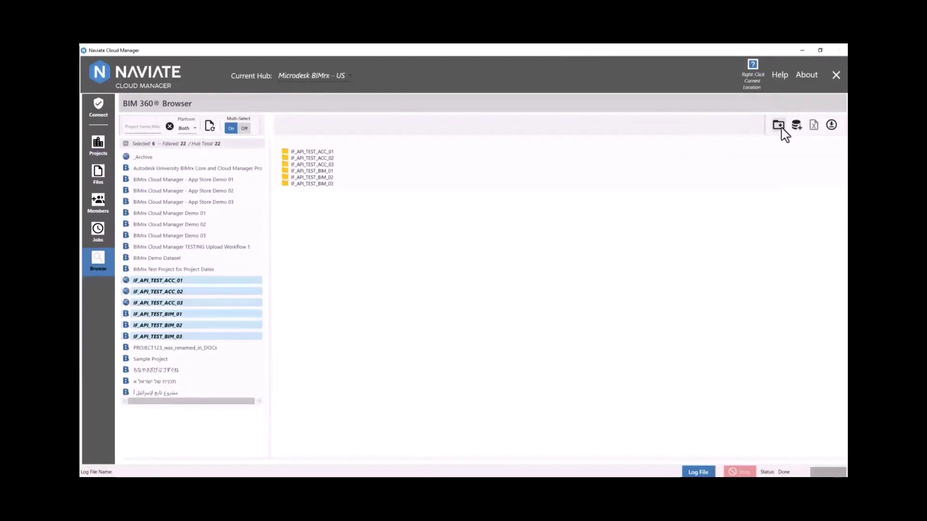
- Create local repos under the Repository folder from the Cloud Manager Template folder, copying template files
click(778, 126)
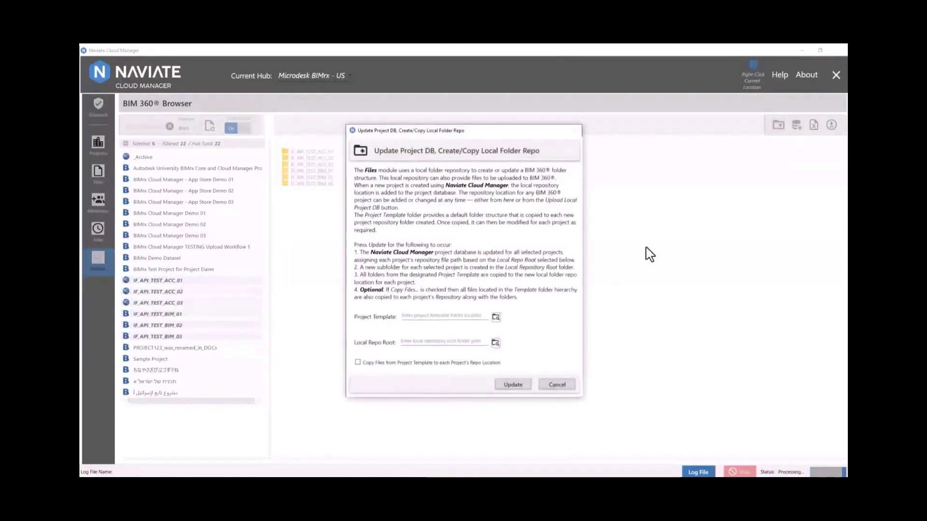
click(496, 318)
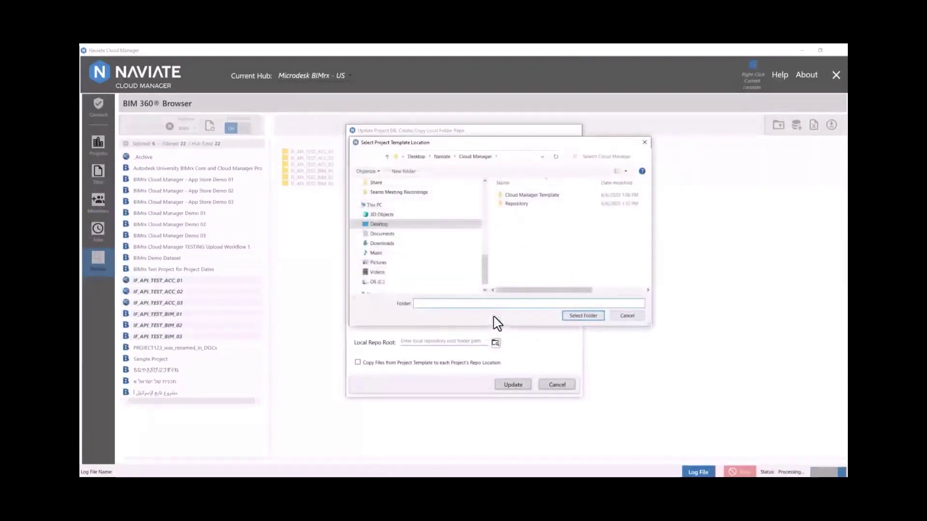
click(543, 196)
click(583, 316)
click(496, 346)
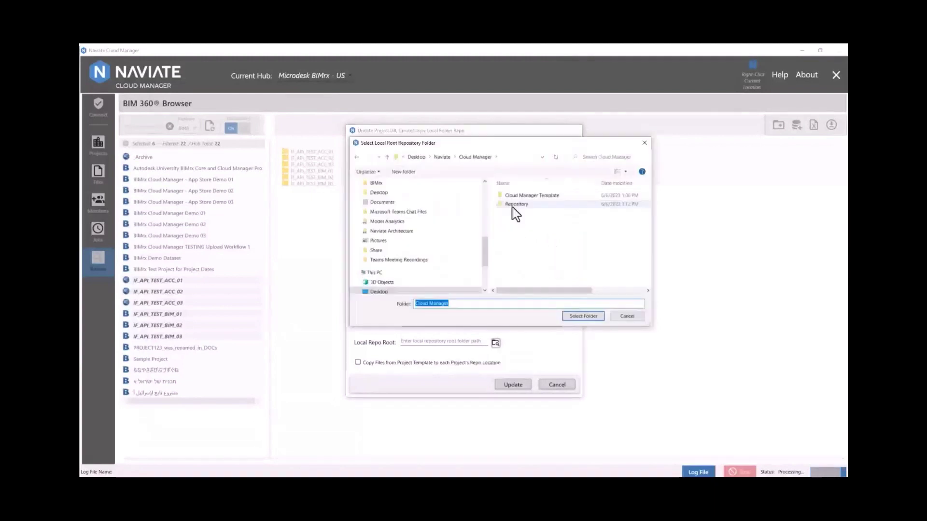
click(517, 204)
click(574, 317)
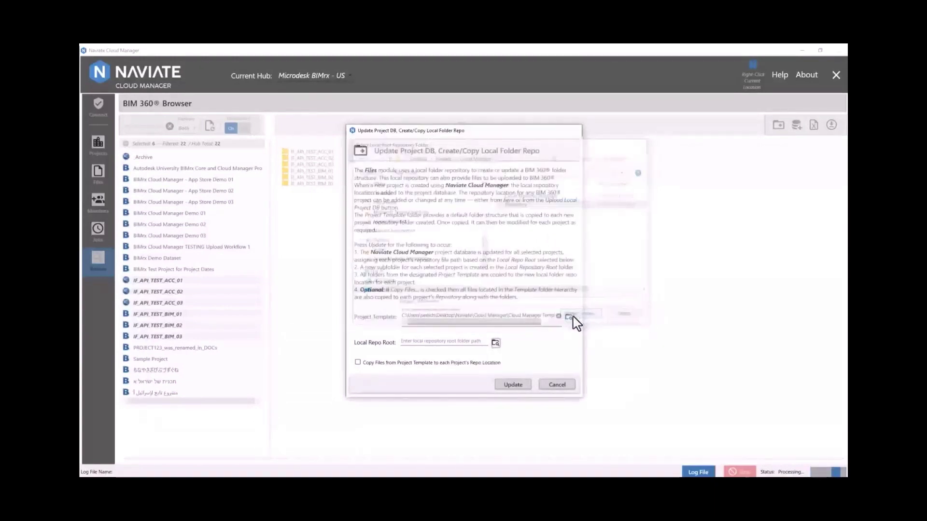
click(358, 363)
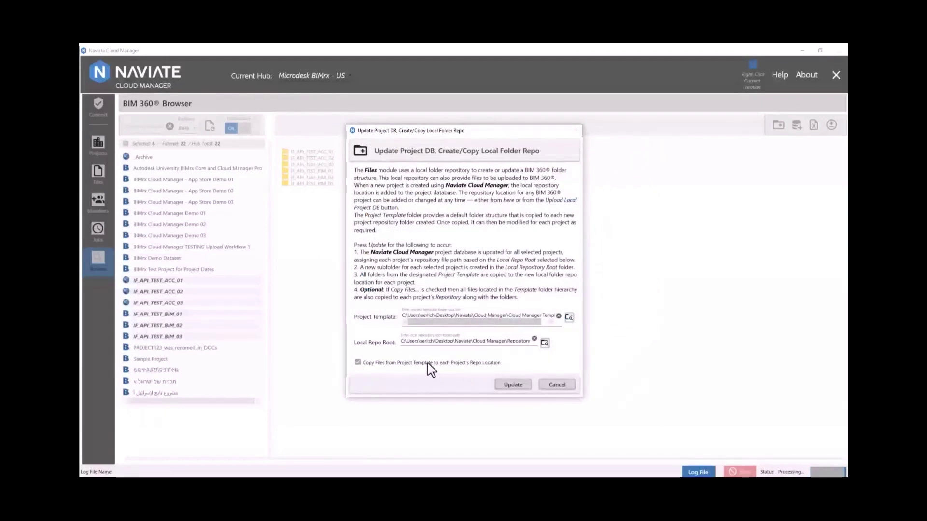
click(506, 385)
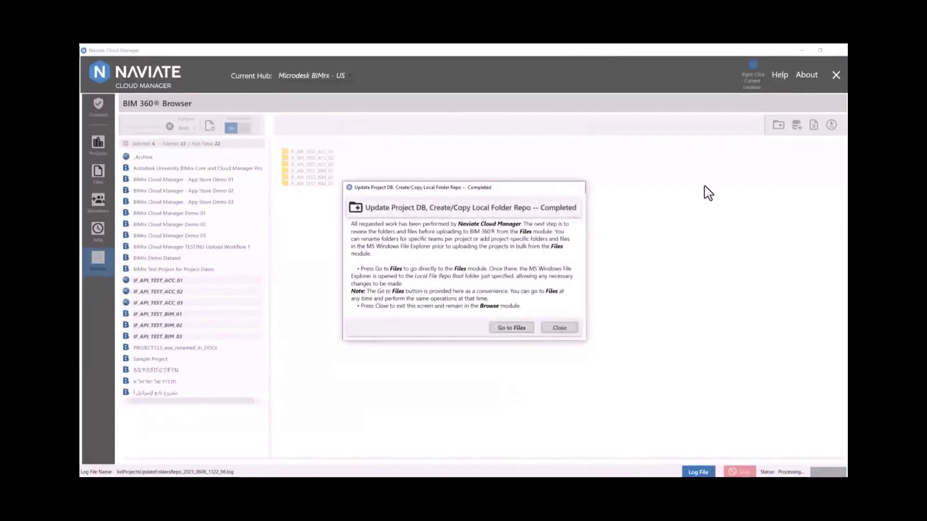
- Select only IF_API_TEST_ACC_01 and expand its cloud Project Files down to 02 - Revit Central File
click(511, 328)
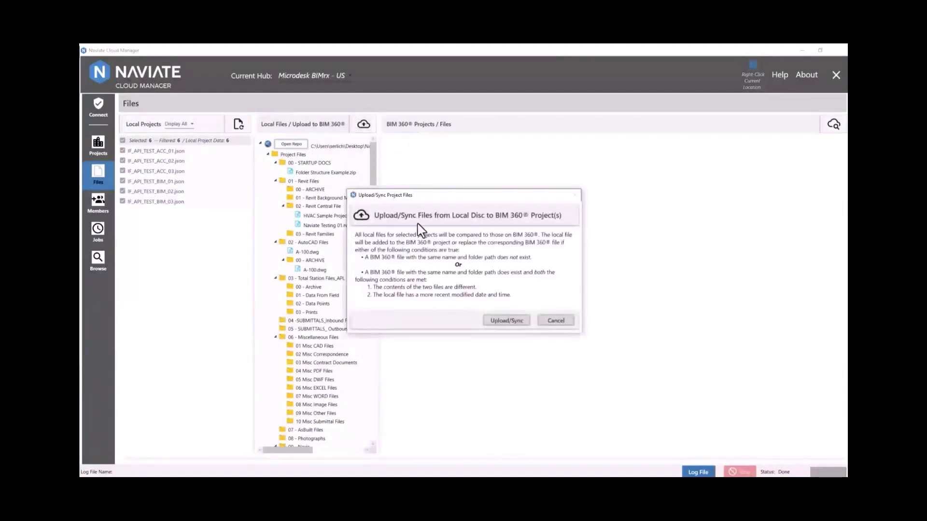
click(506, 320)
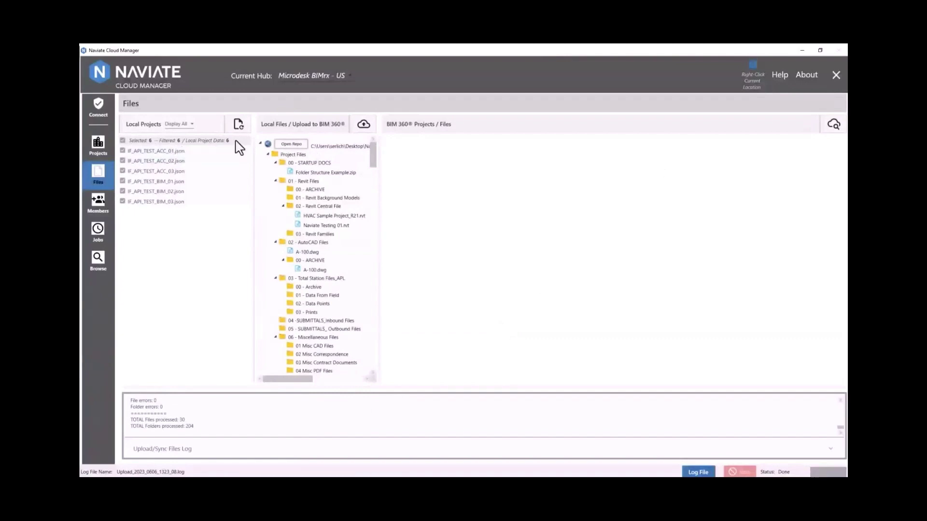
click(122, 150)
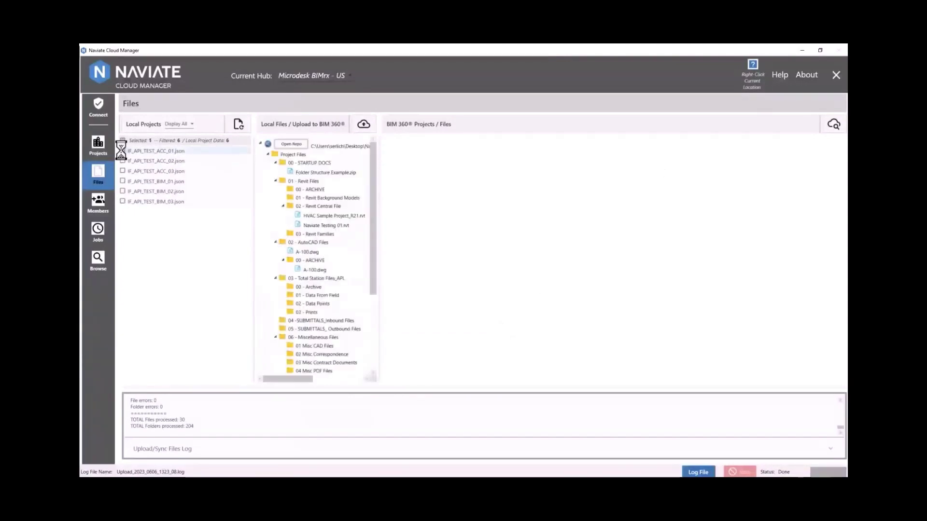
click(835, 126)
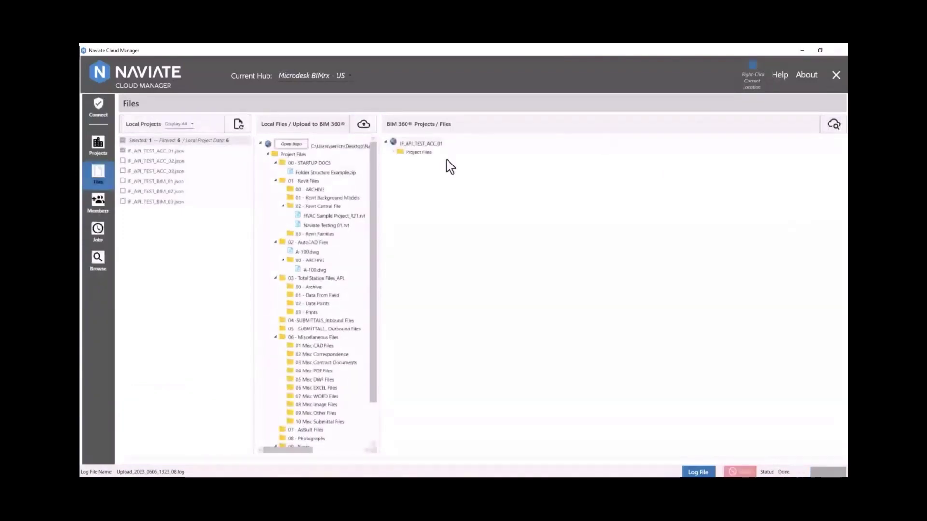
click(394, 152)
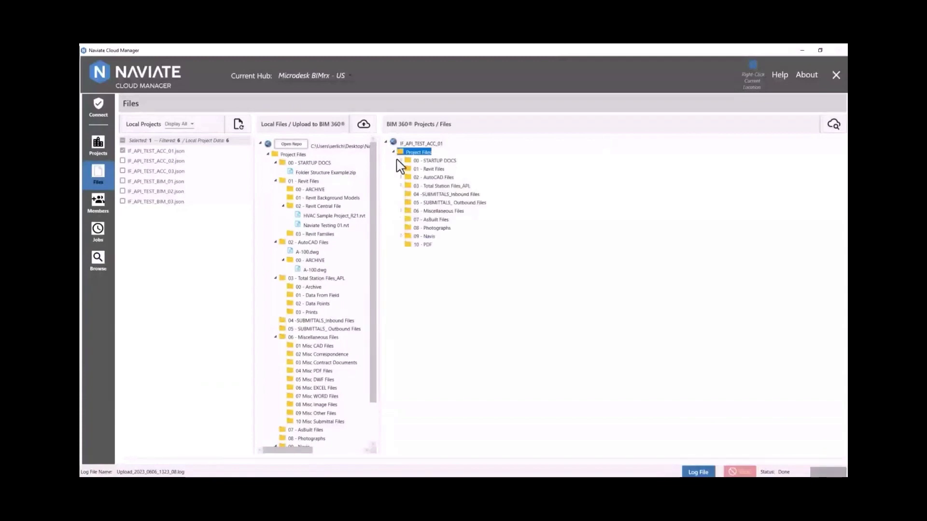
double_click(404, 169)
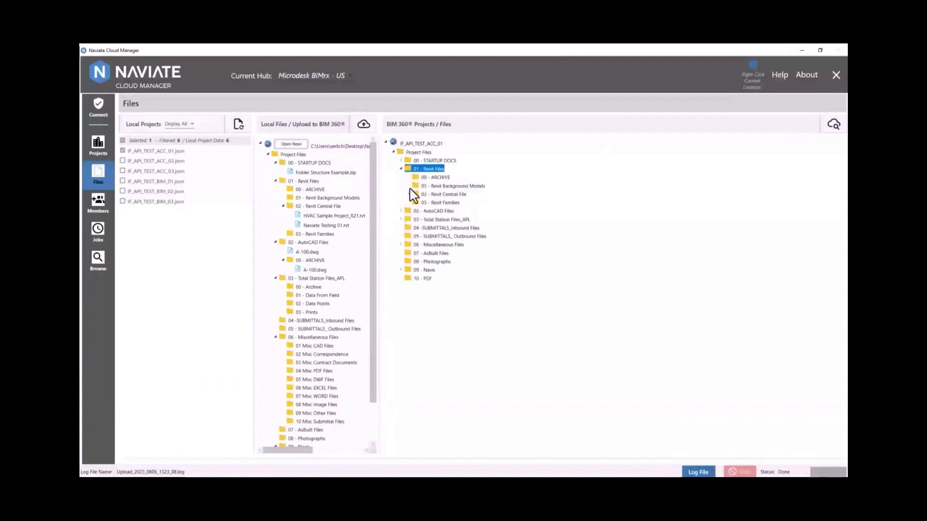
click(411, 194)
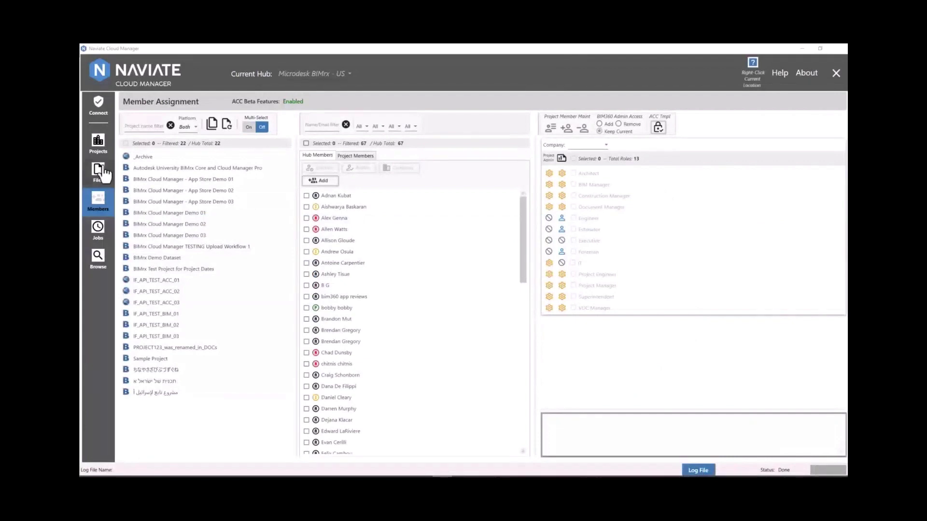
- Filter the platform to ACC and multi-select the three IF_API_TEST_ACC projects
click(188, 127)
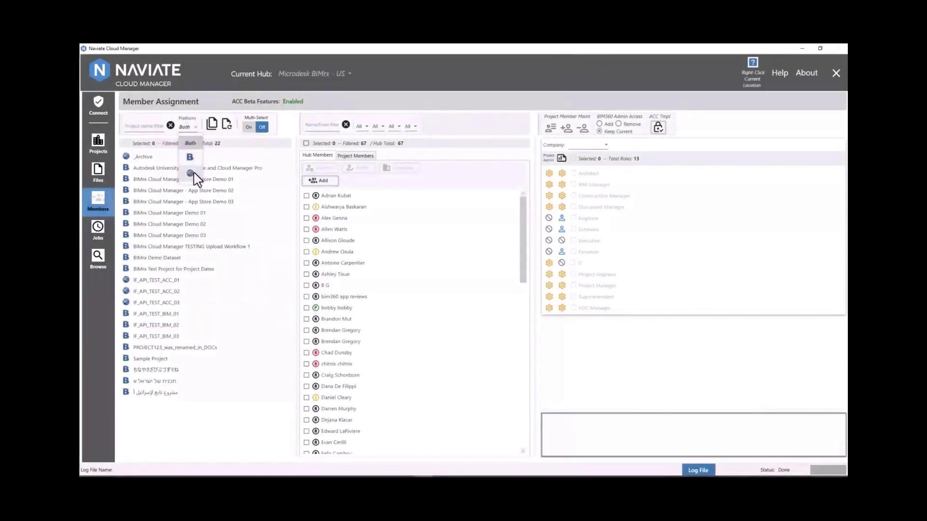
click(193, 174)
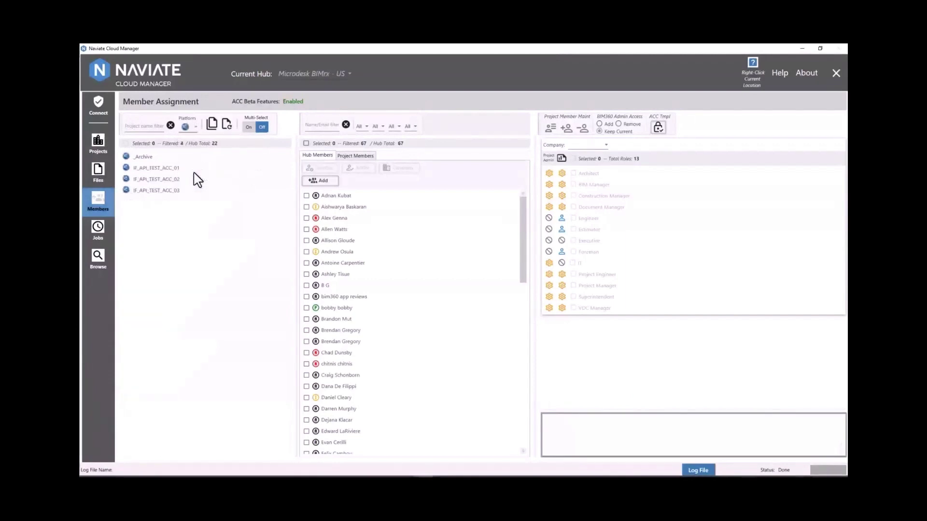
click(248, 127)
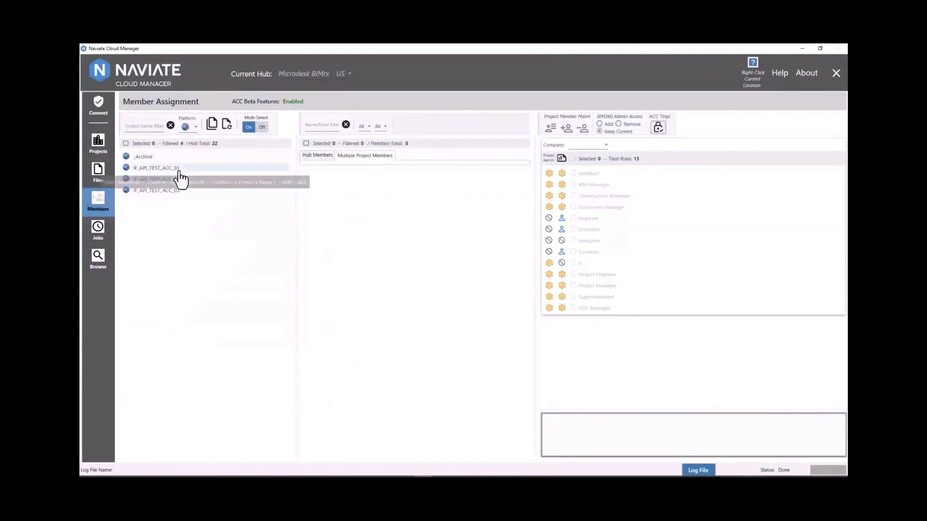
click(179, 168)
shift+click(178, 190)
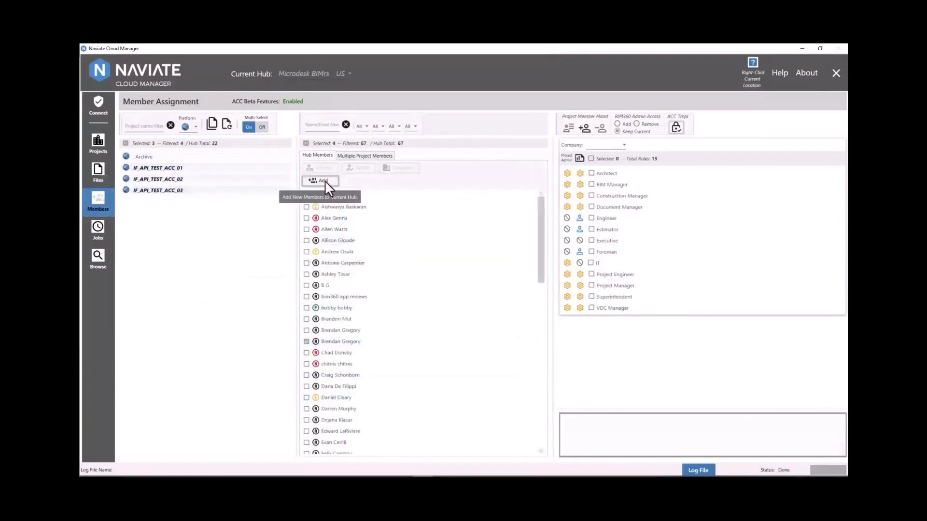
- Add a new hub member by e-mail with company Symetri and role BIM Manager
click(319, 181)
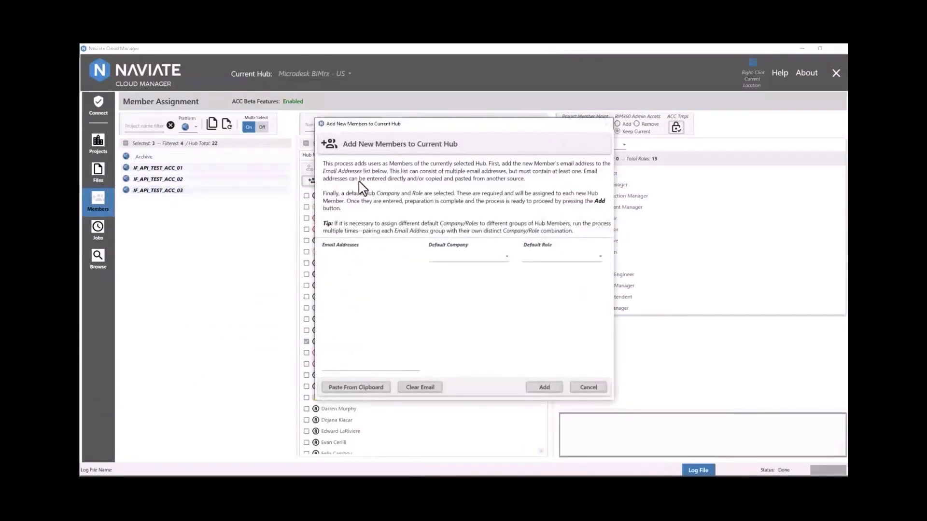
click(462, 260)
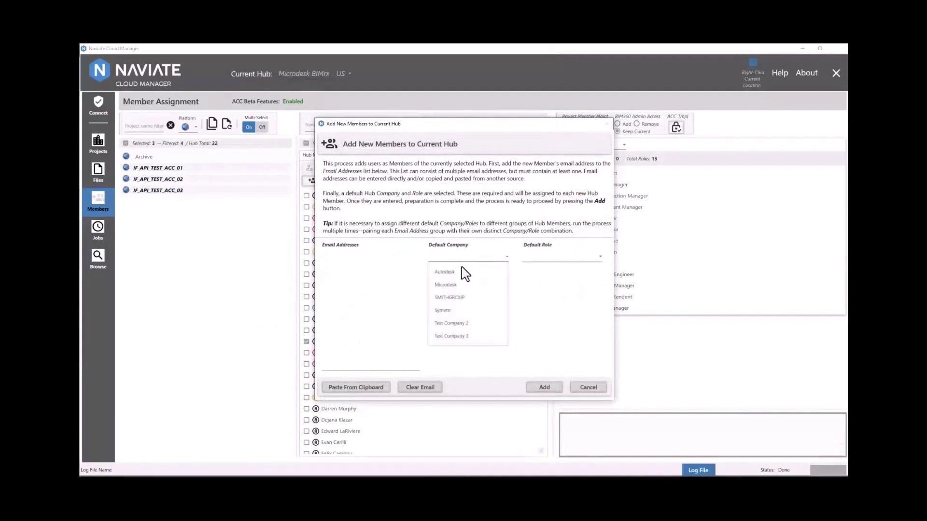
click(443, 310)
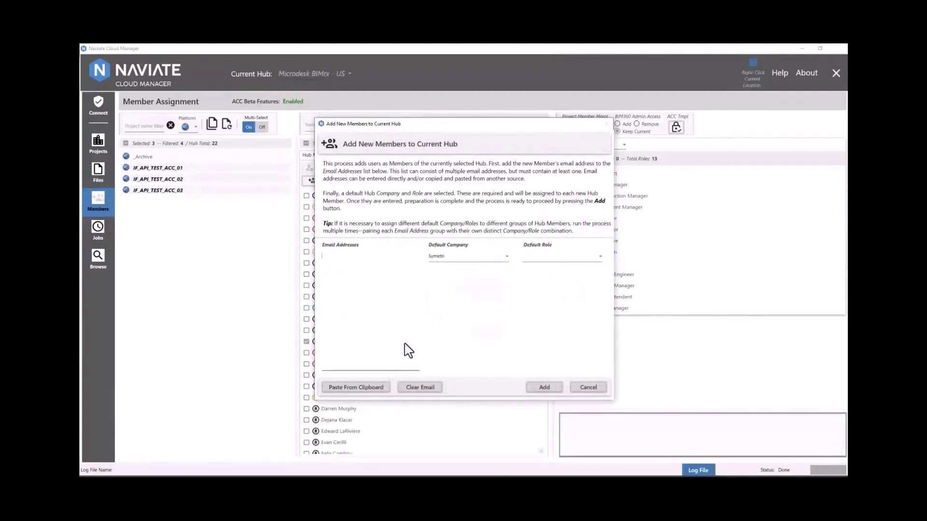
click(564, 260)
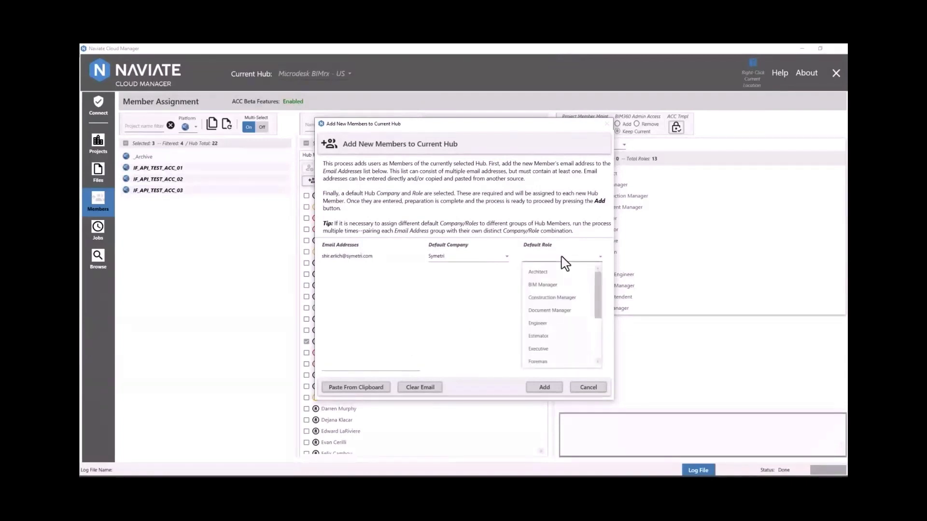
click(564, 286)
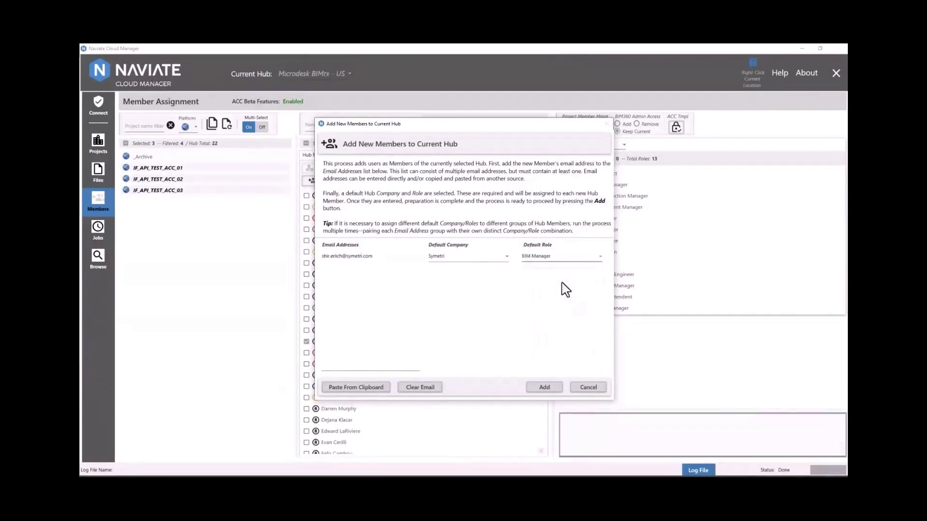
click(539, 390)
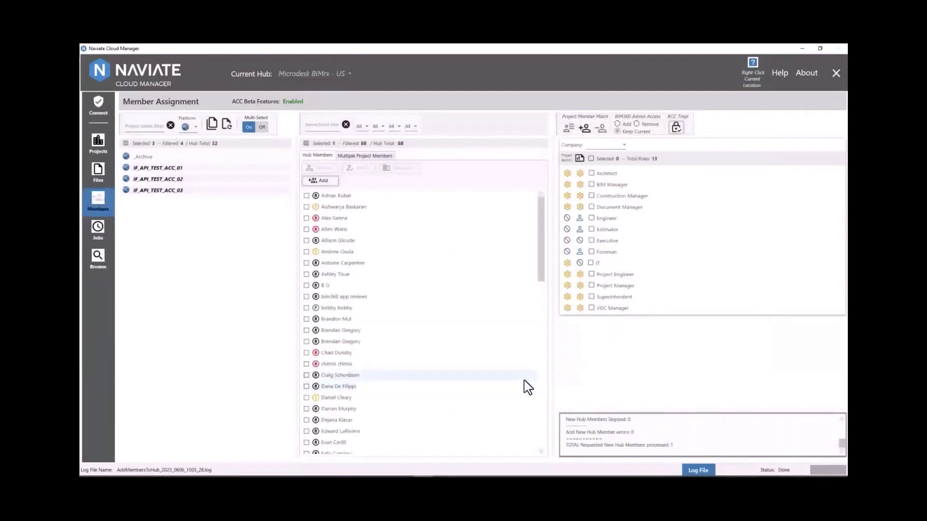
- Filter members to the microdesk.com domain and select one of them
mouse_move(484, 286)
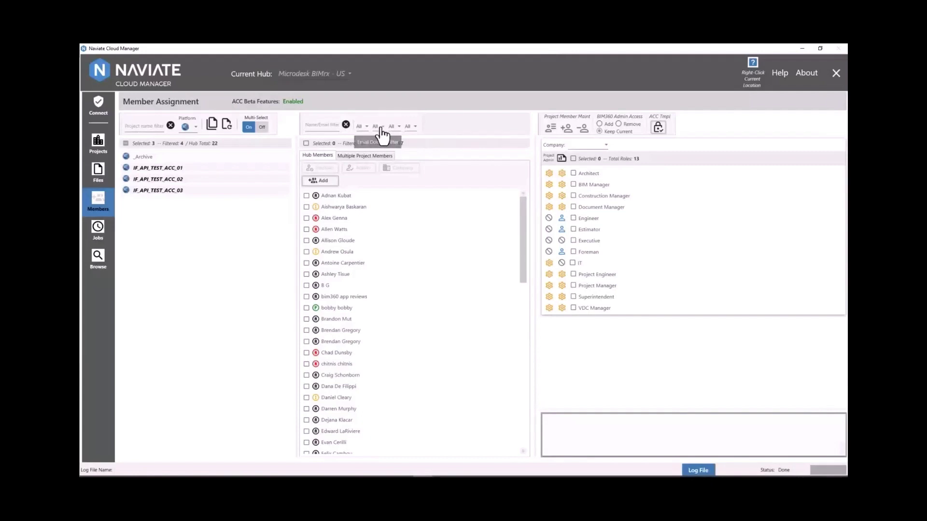
click(381, 128)
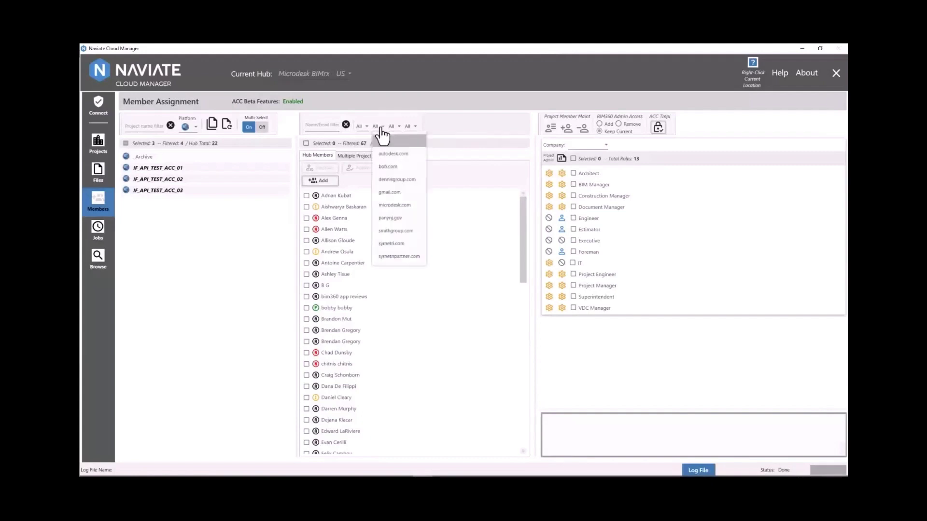
click(395, 206)
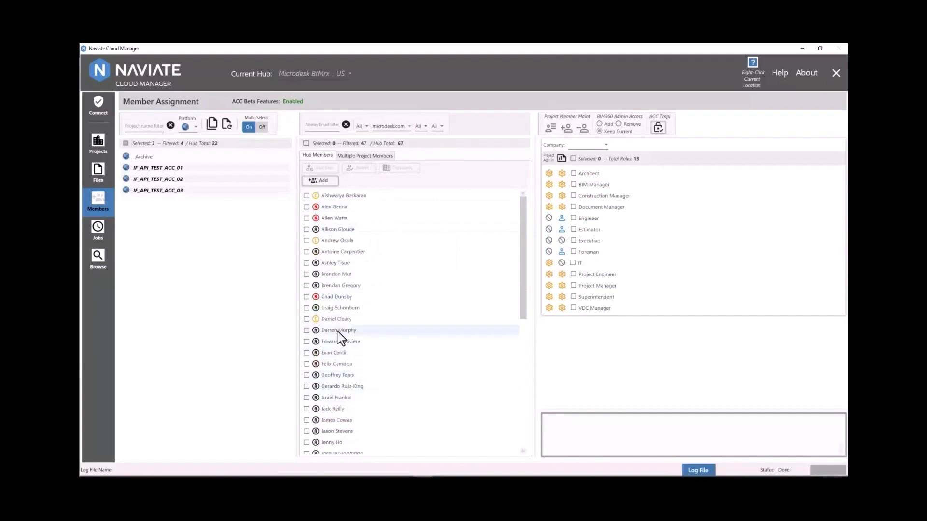
click(307, 287)
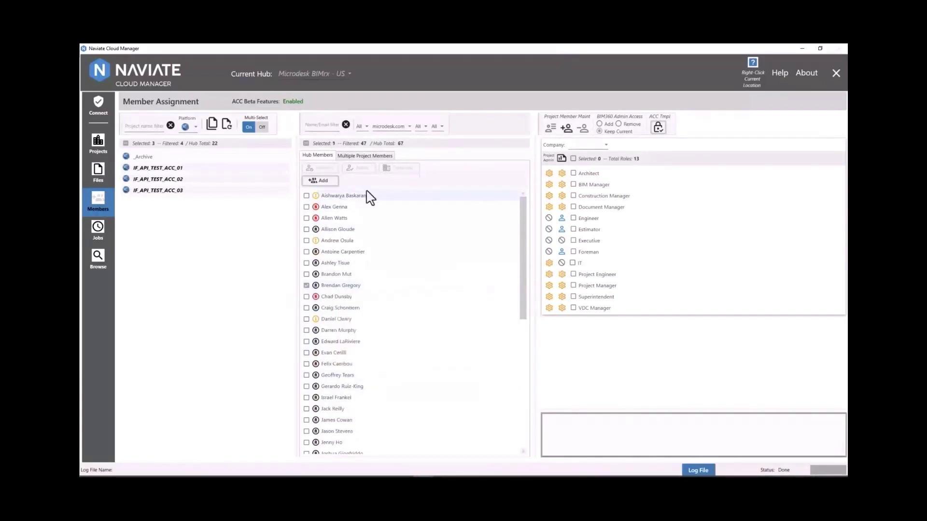
- Reset the domain filter and select a member of the Autodesk University project
click(391, 126)
click(394, 139)
click(392, 127)
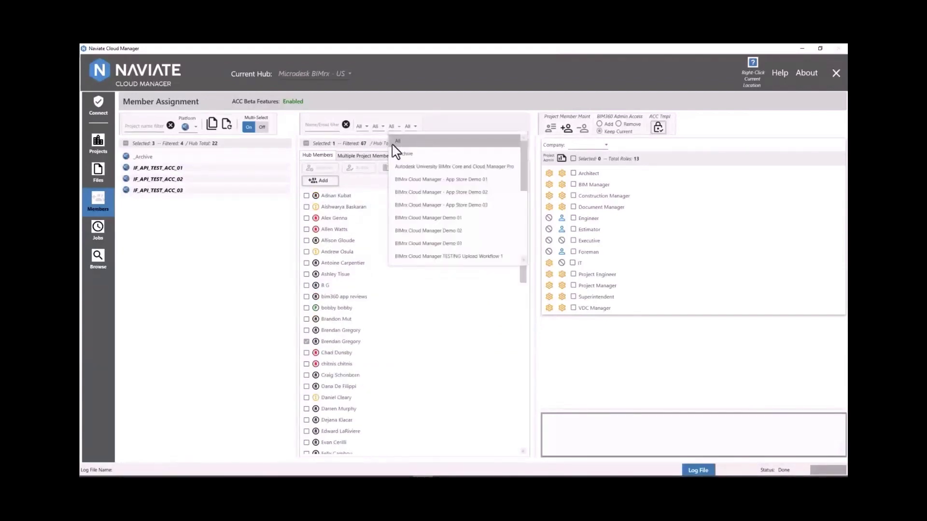
click(399, 168)
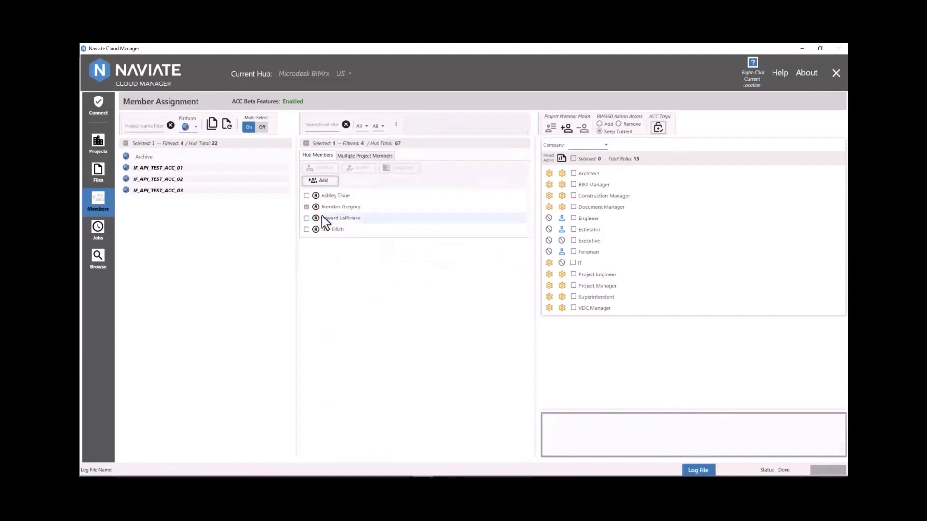
click(323, 230)
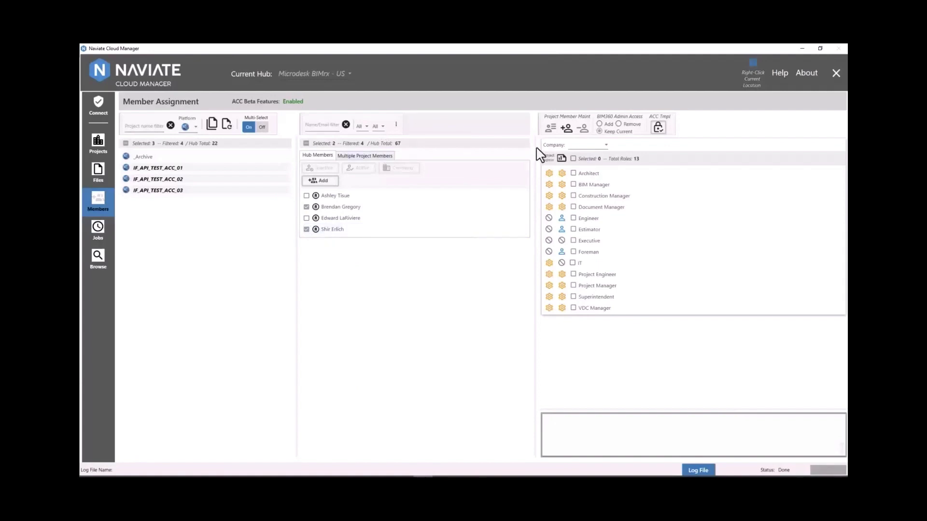
- Widen the member list, clear the project filter, and try the Architect role filter before resetting it
drag(539, 155, 556, 150)
click(509, 127)
scroll(451, 151, up, 1)
click(447, 145)
click(411, 127)
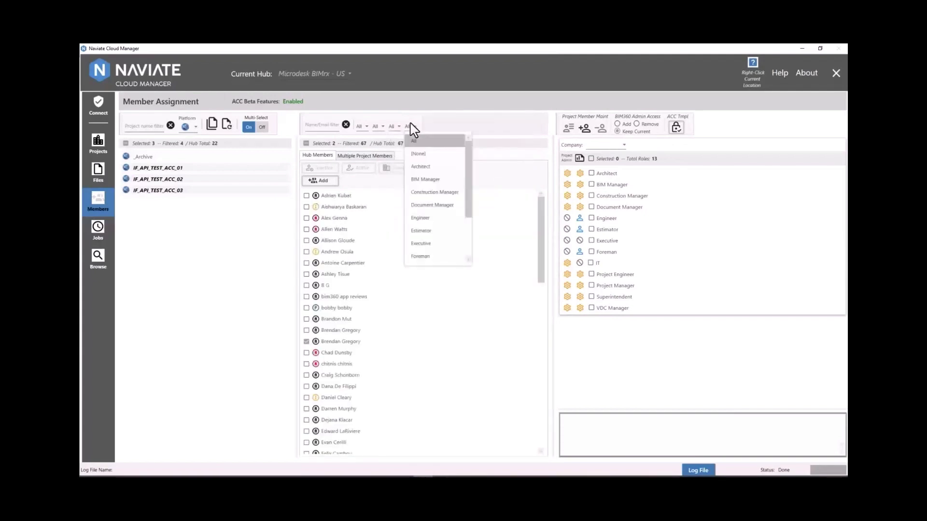
click(424, 167)
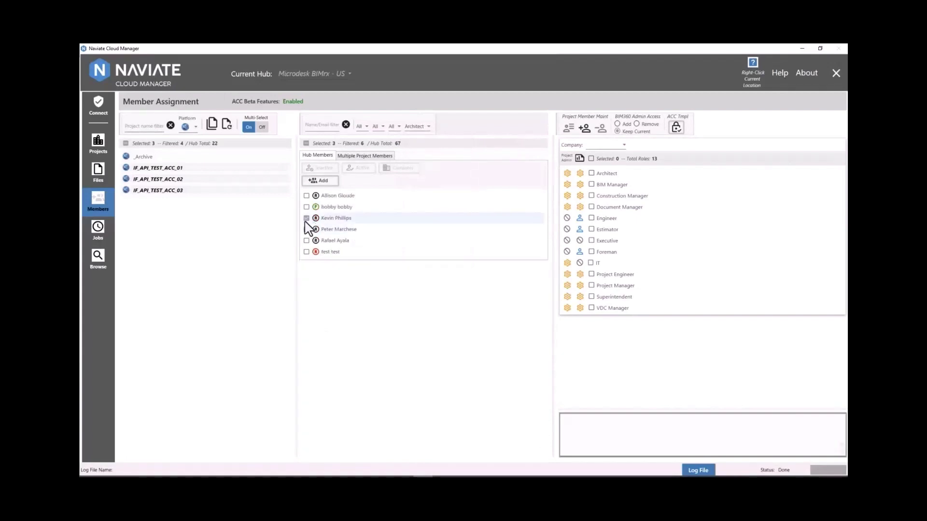
click(425, 126)
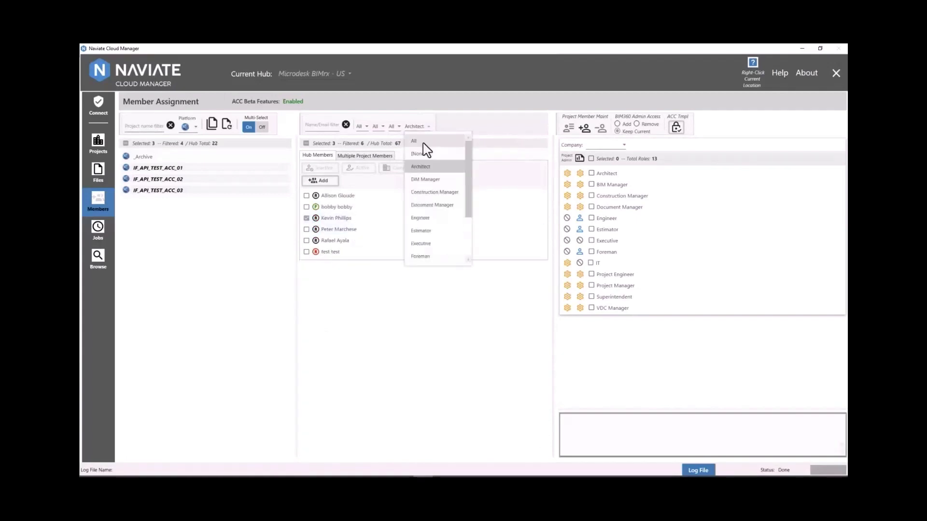
click(423, 144)
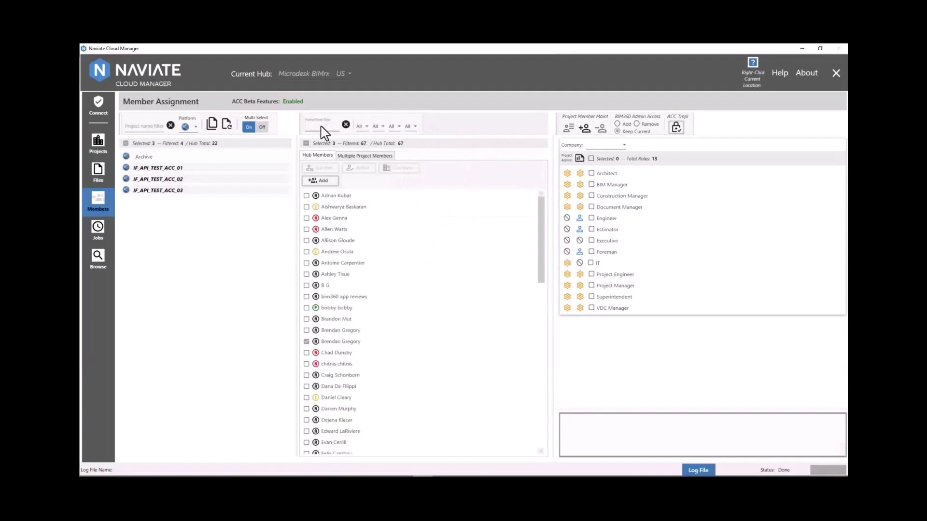
- Search members by name, select the first match, and clear the name filter
click(323, 125)
text(Prat)
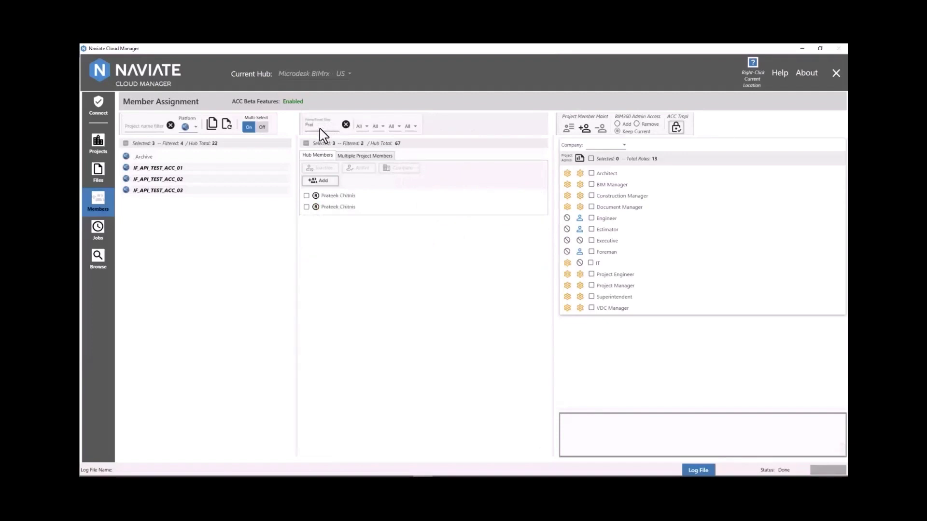
click(306, 196)
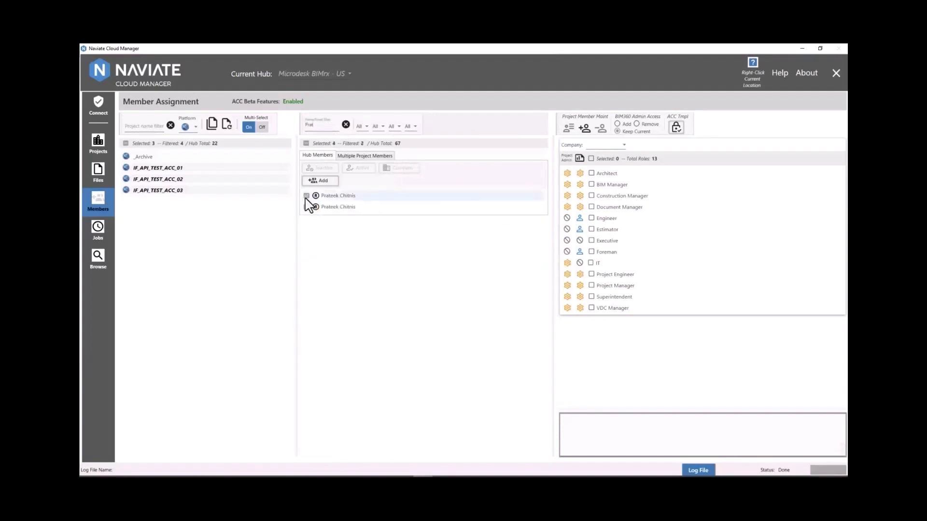
click(346, 124)
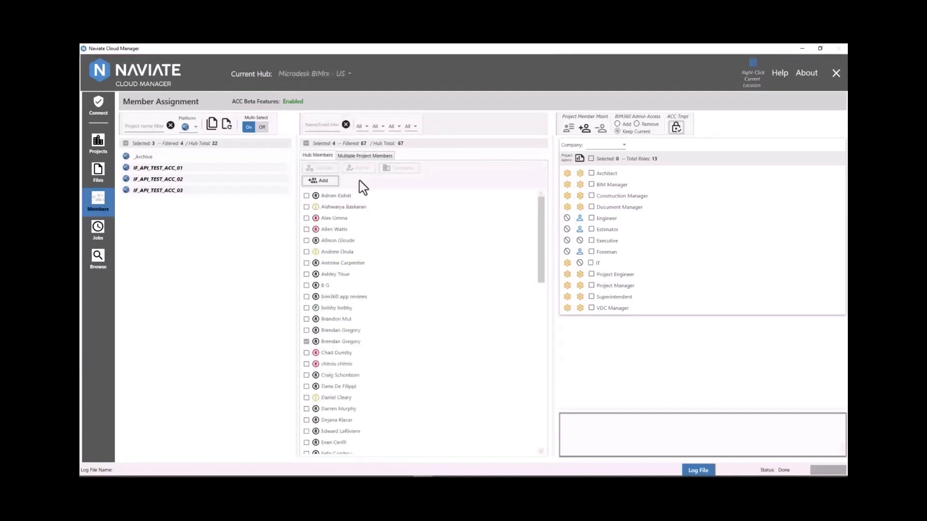
- Set the company to Microdesk with BIM Manager and Engineer roles, then open ACC template maintenance
click(608, 146)
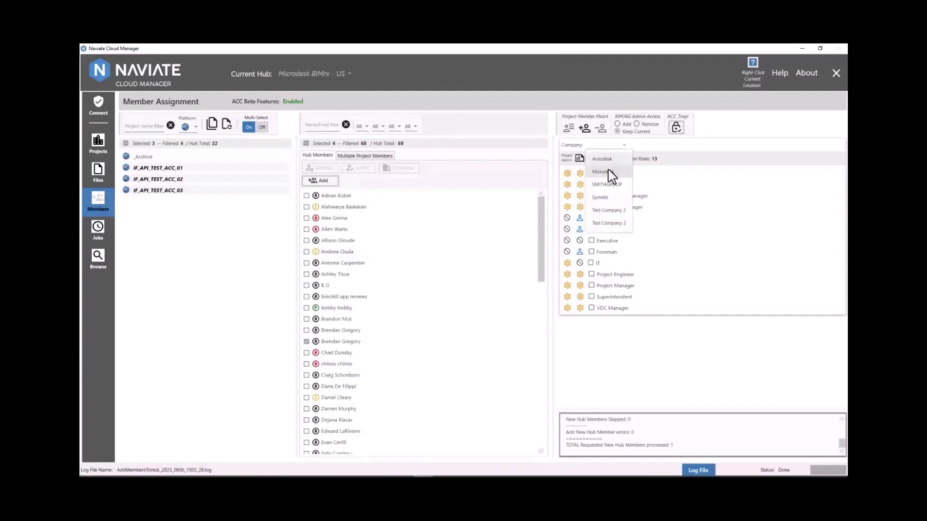
click(608, 172)
click(607, 185)
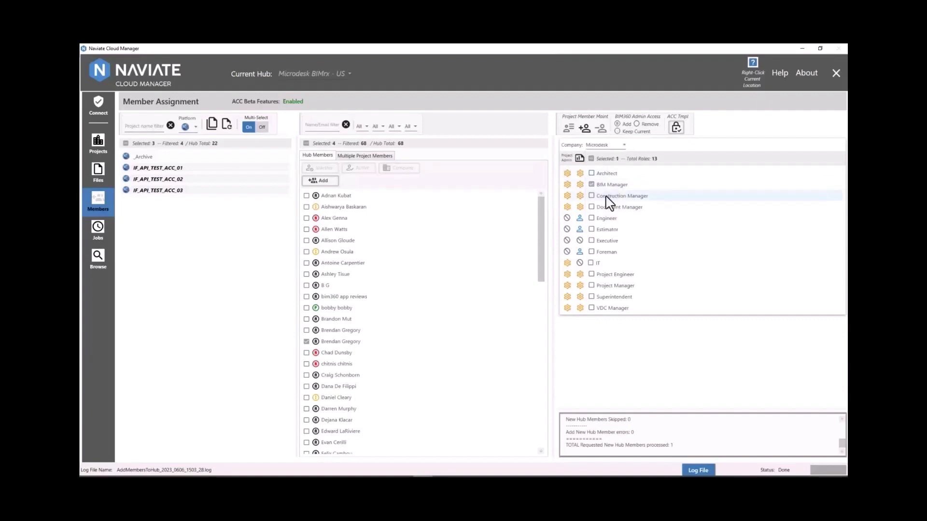
click(607, 218)
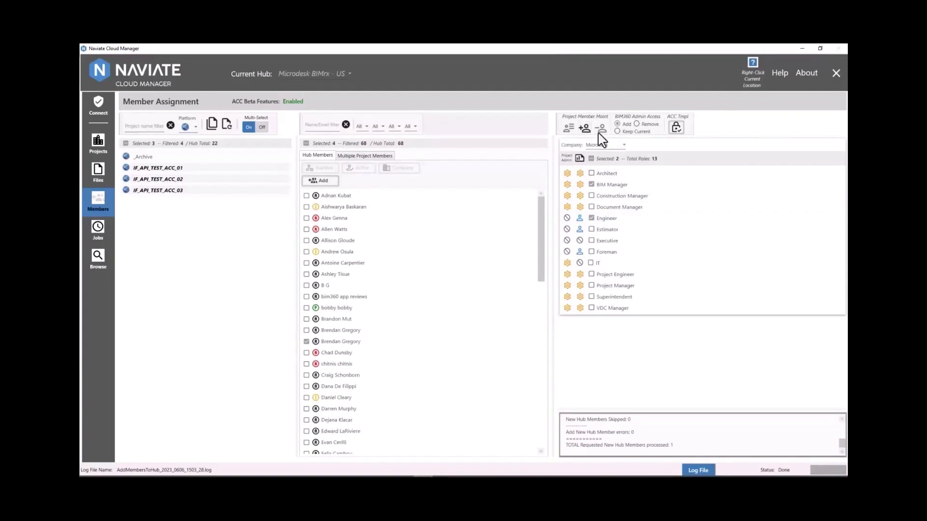
click(675, 129)
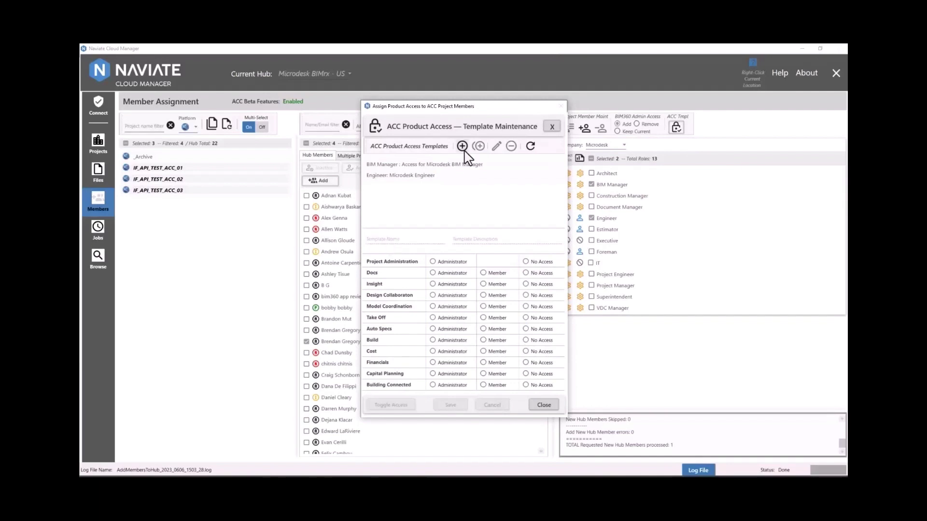
- Start a new access template named Project Manager with description 'Microdesk Project Manager'
click(463, 149)
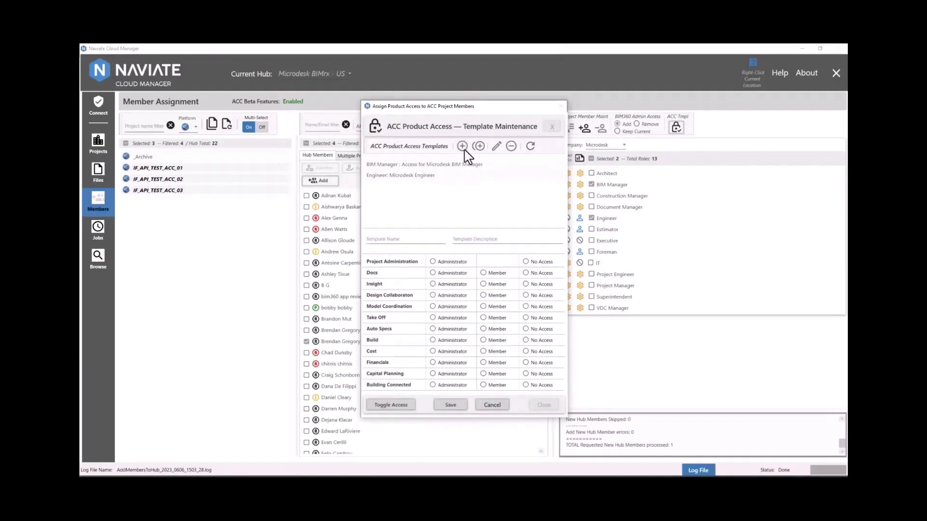
text(Project Manager)
click(457, 242)
text(Microde)
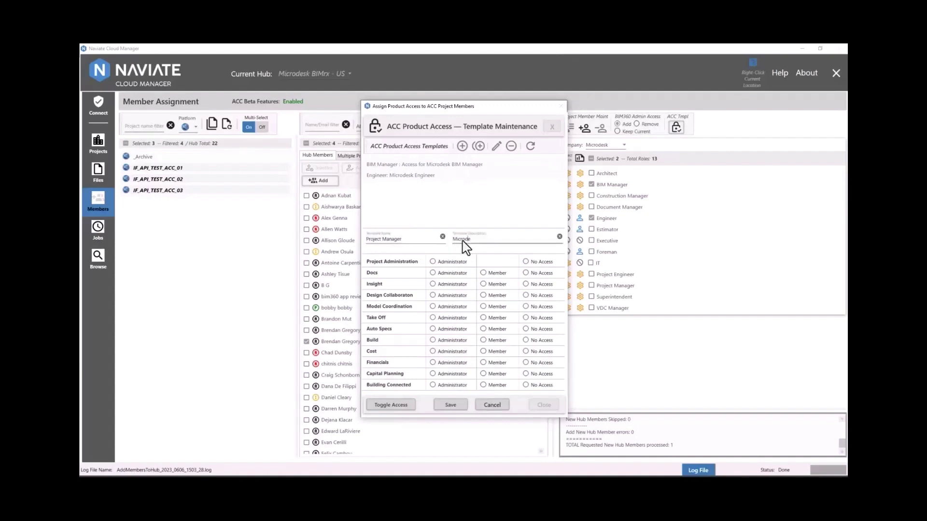
text(sk Project Manager)
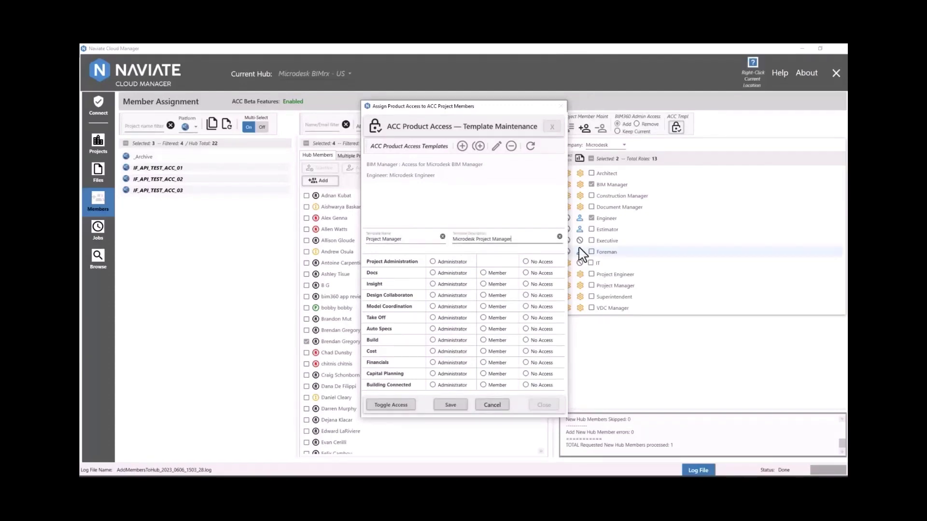
- Grant admin to Project Administration, Docs, Insight; member to Design Collaboration, Model Coordination; none elsewhere
click(433, 262)
click(432, 273)
click(432, 284)
click(483, 295)
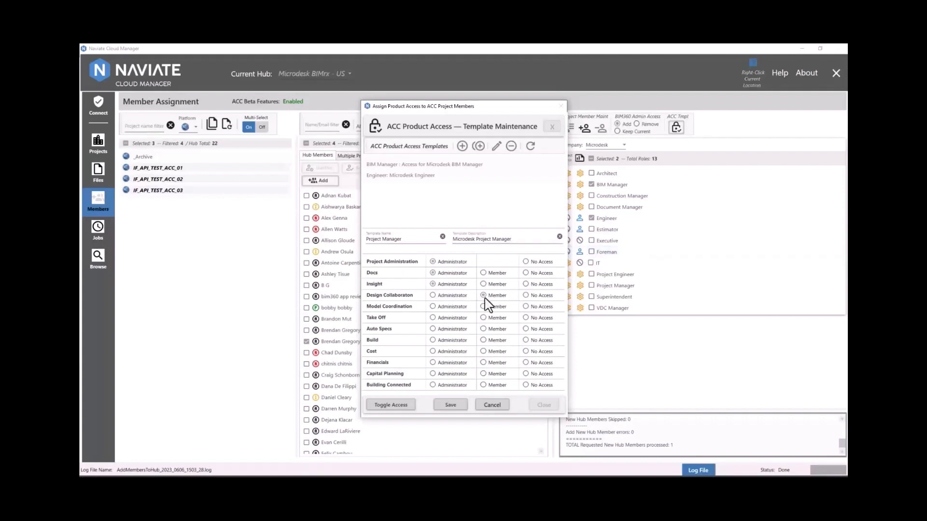
click(484, 306)
click(526, 318)
click(526, 329)
click(526, 340)
click(525, 352)
click(525, 363)
click(526, 373)
click(526, 385)
- Save the Project Manager template, confirm, and close the maintenance window
click(450, 405)
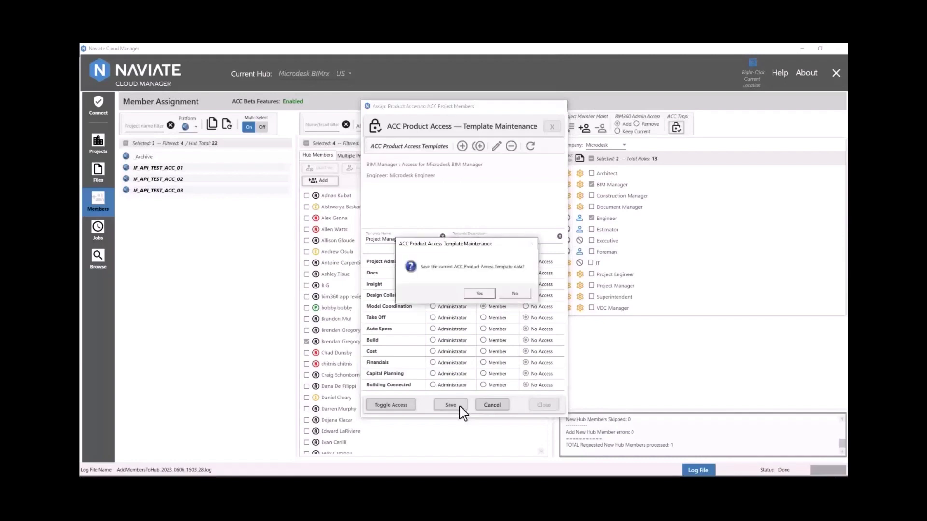
click(481, 293)
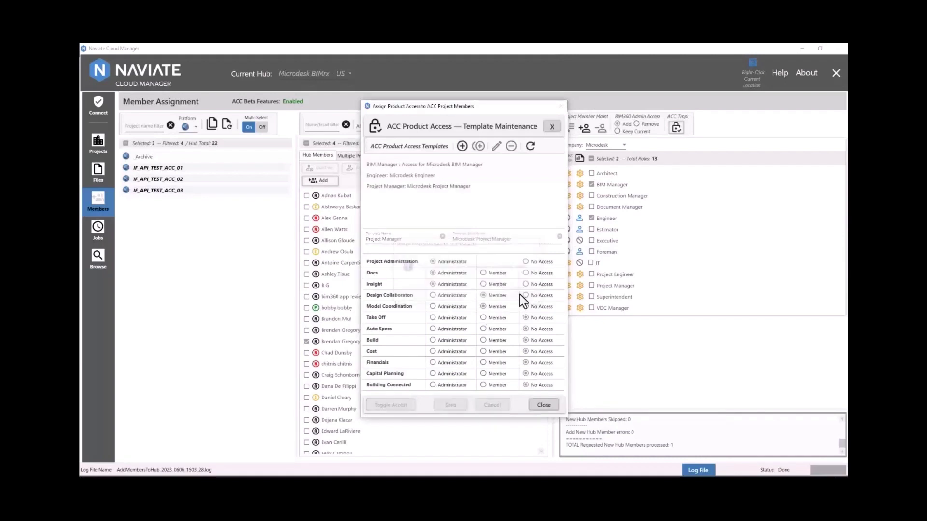
click(543, 405)
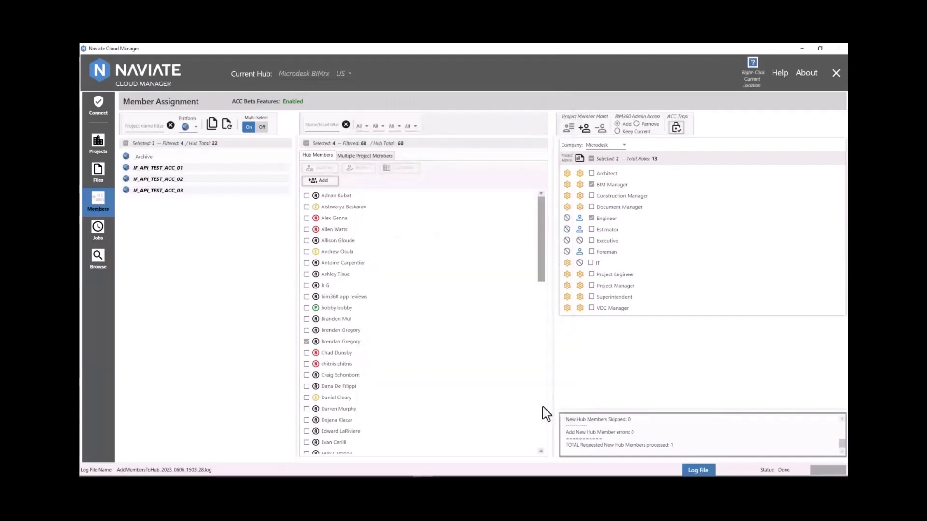
- Import the four selected members into the three IF_API_TEST_ACC projects with the Project Manager template
click(592, 218)
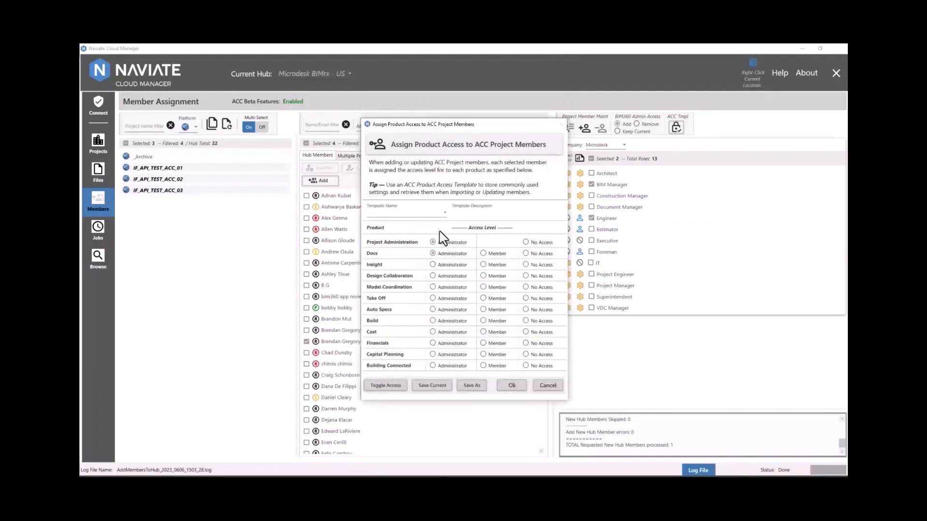
click(444, 212)
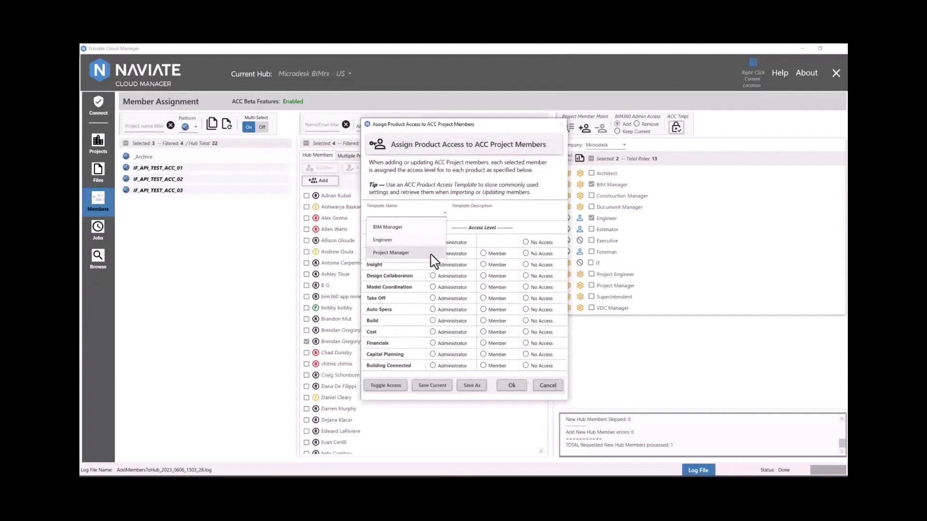
click(431, 253)
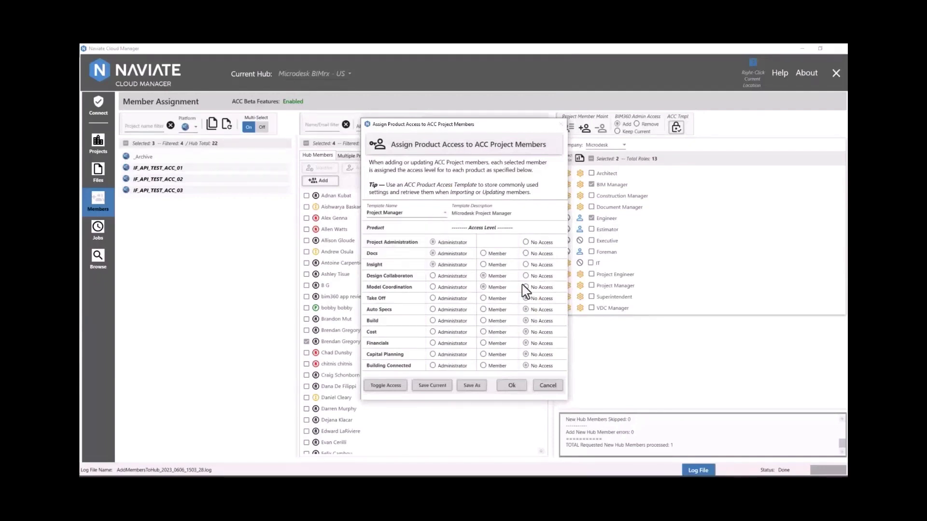
click(512, 386)
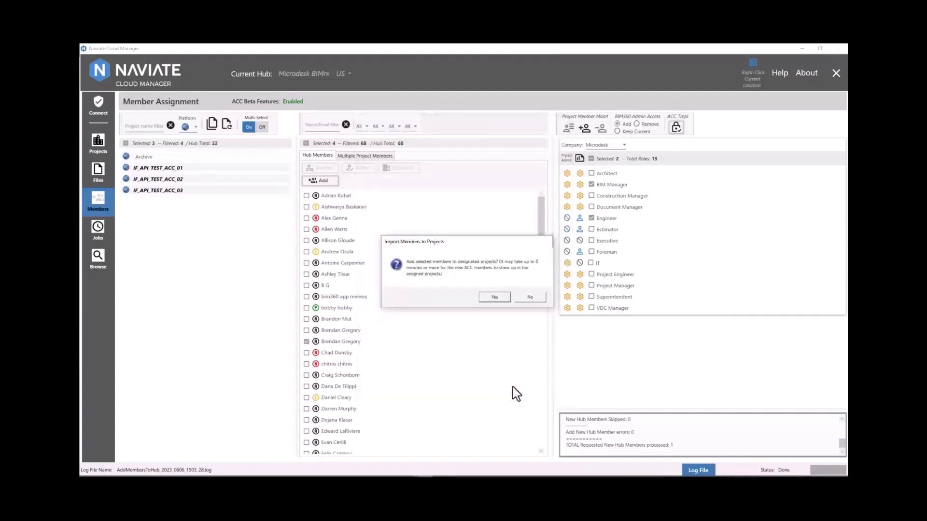
click(493, 297)
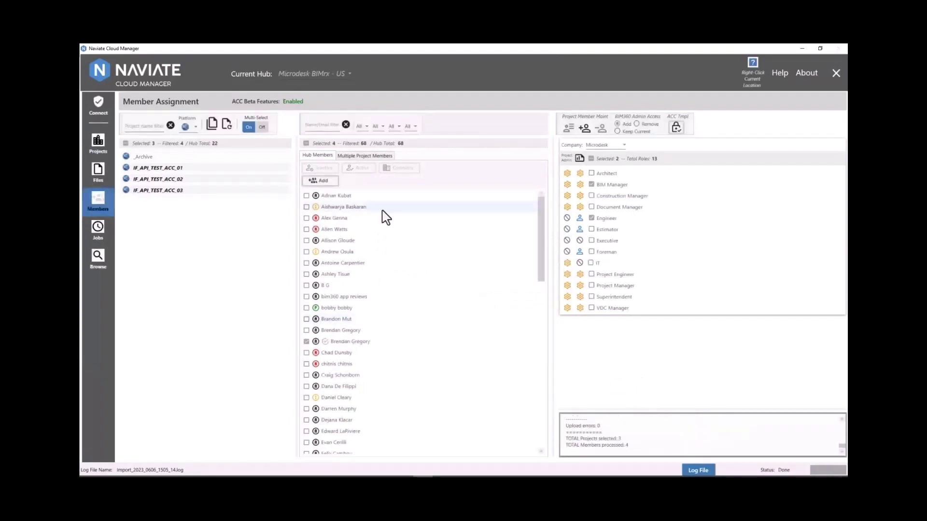
- With Multi-Select off, select the first member of IF_API_TEST_ACC_01 and add the VDC Manager role
click(306, 143)
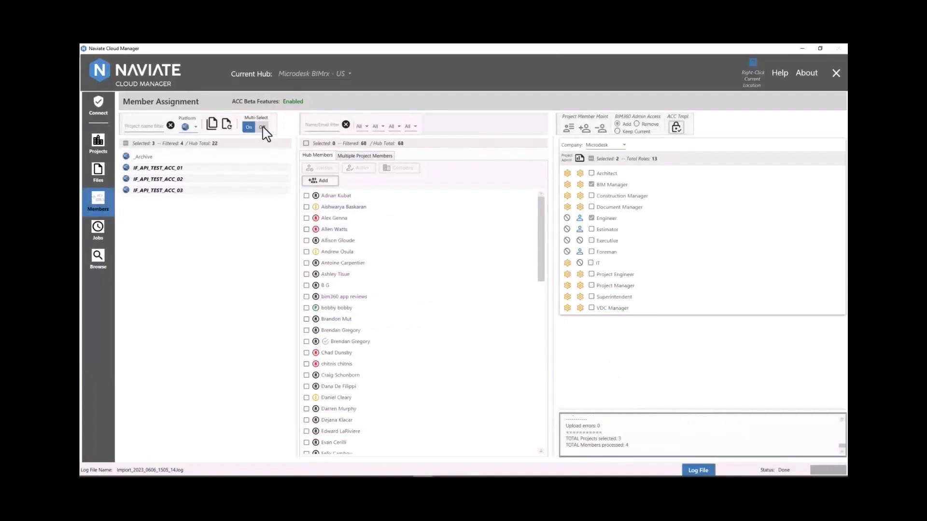
click(263, 128)
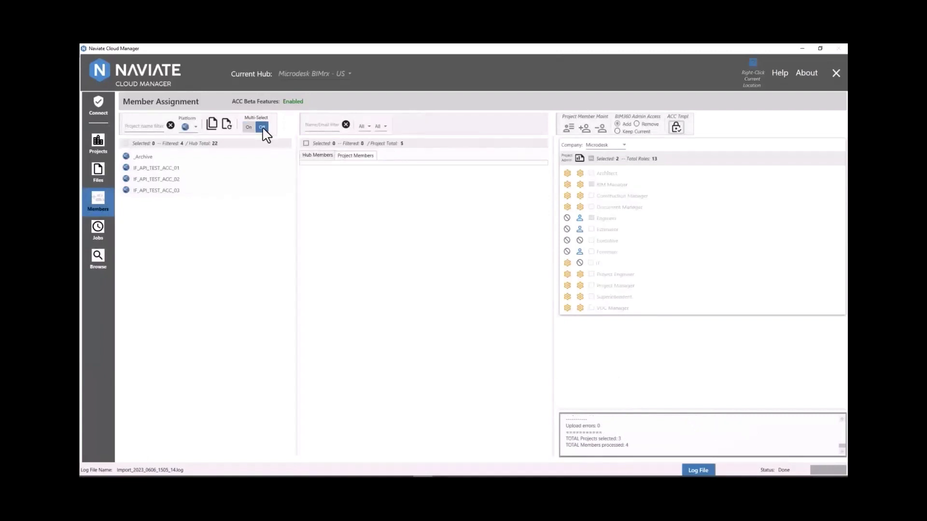
click(206, 169)
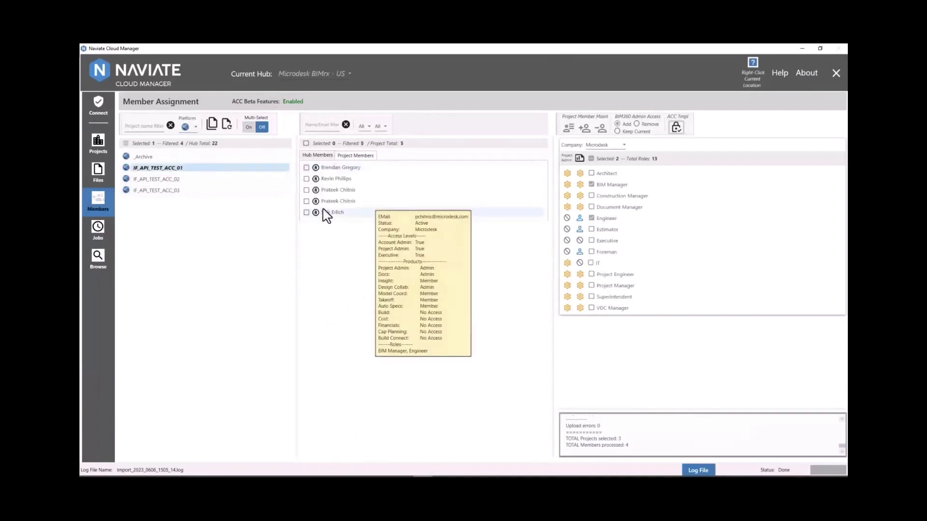
click(325, 171)
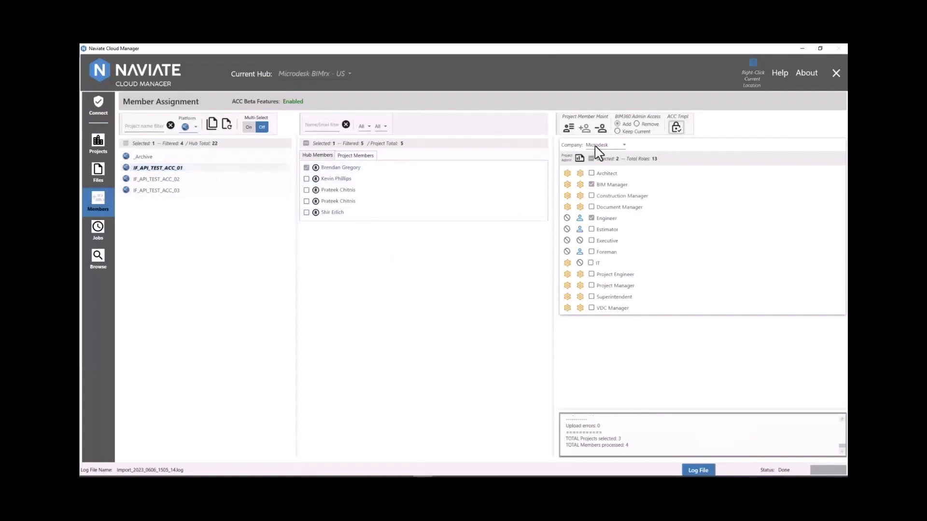
click(607, 310)
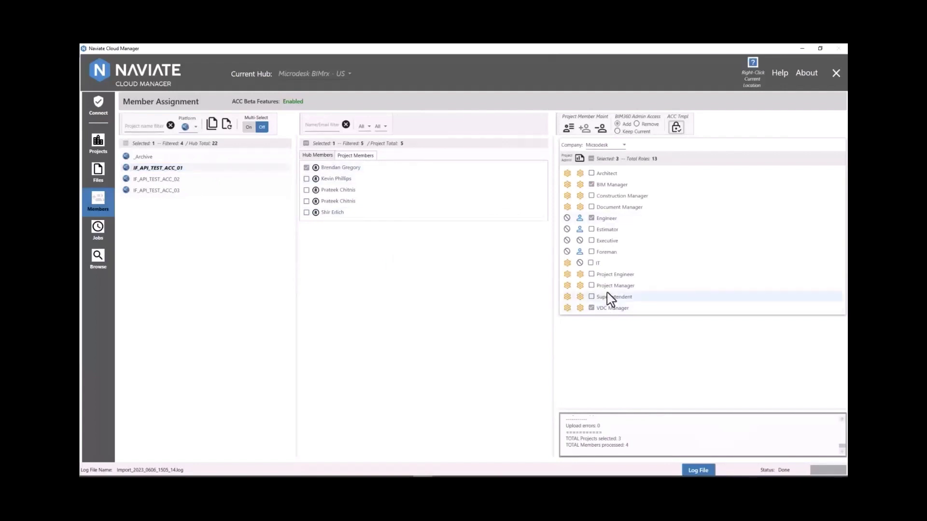
- Apply the Engineer template with administrator access for Insight, Model Coordination, Take Off and Auto Specs
click(569, 129)
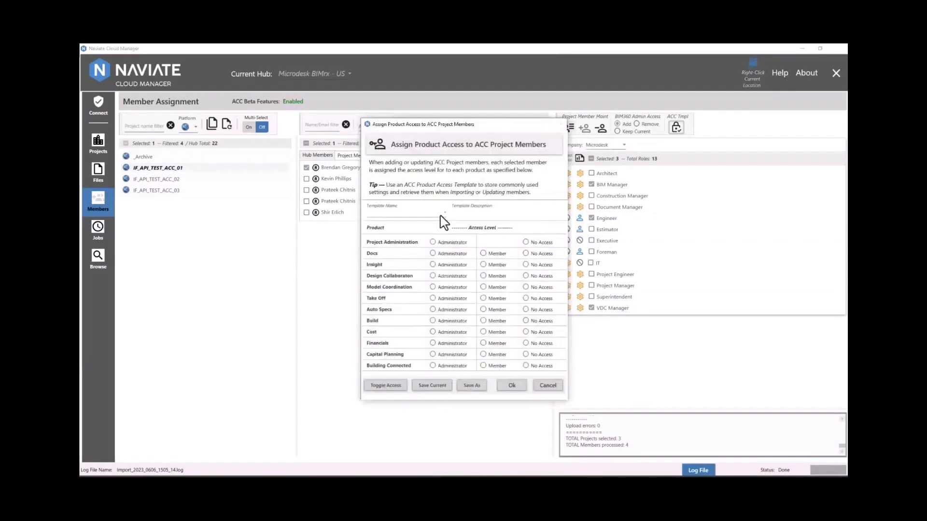
click(441, 216)
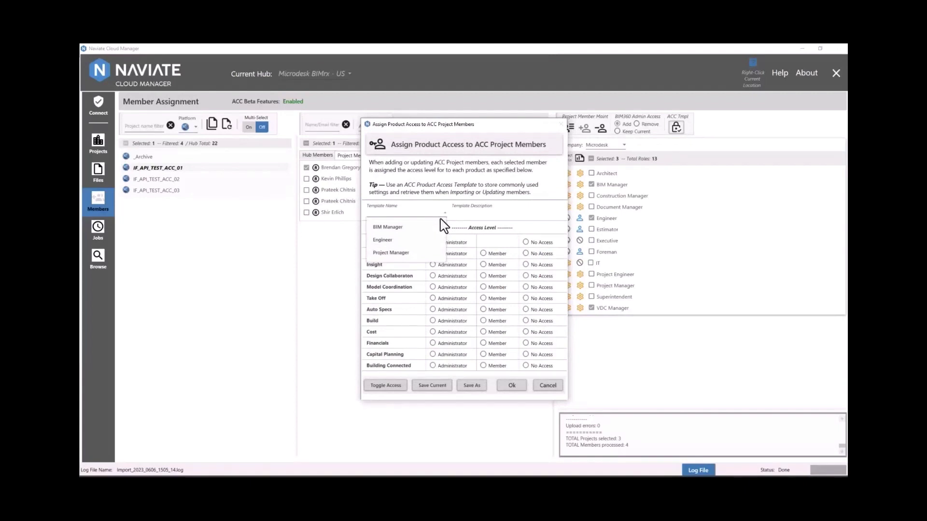
click(441, 240)
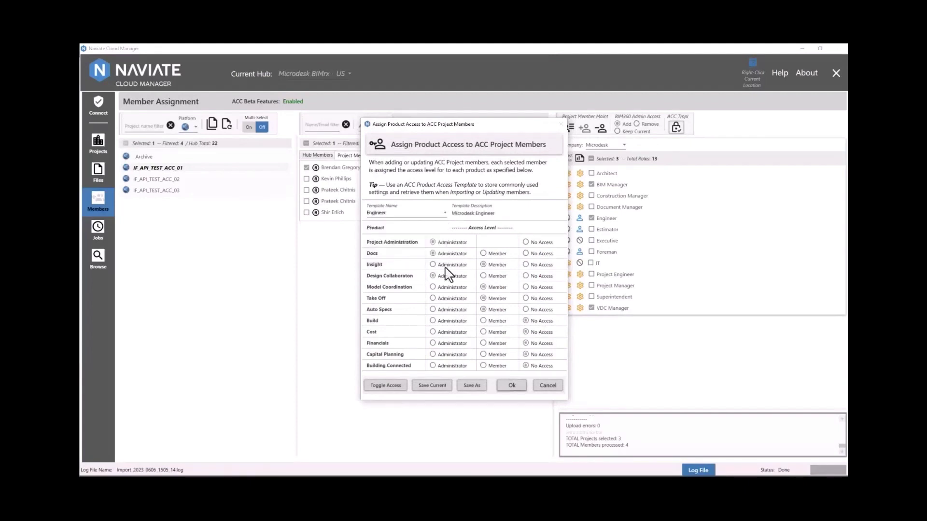
click(446, 265)
click(450, 287)
click(453, 299)
click(453, 310)
key(Return)
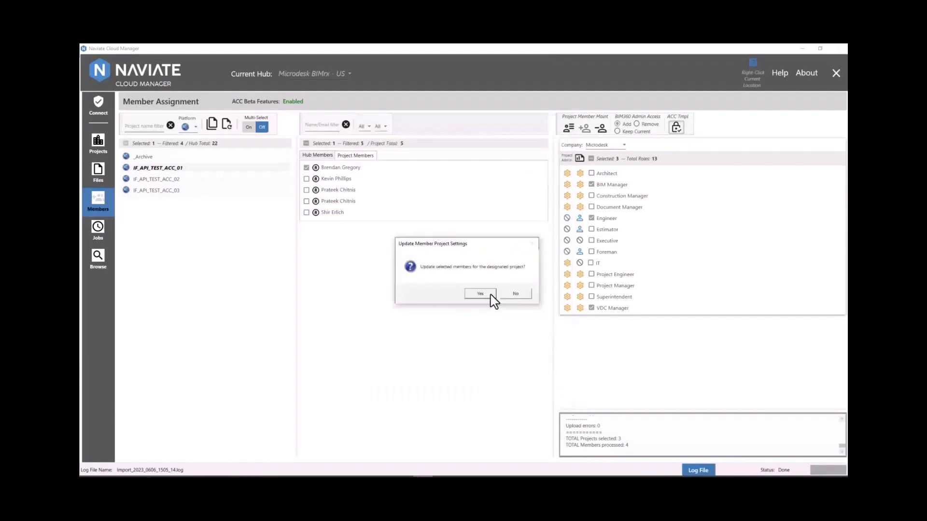
- Confirm updating the member for project IF_API_TEST_ACC_01
click(480, 294)
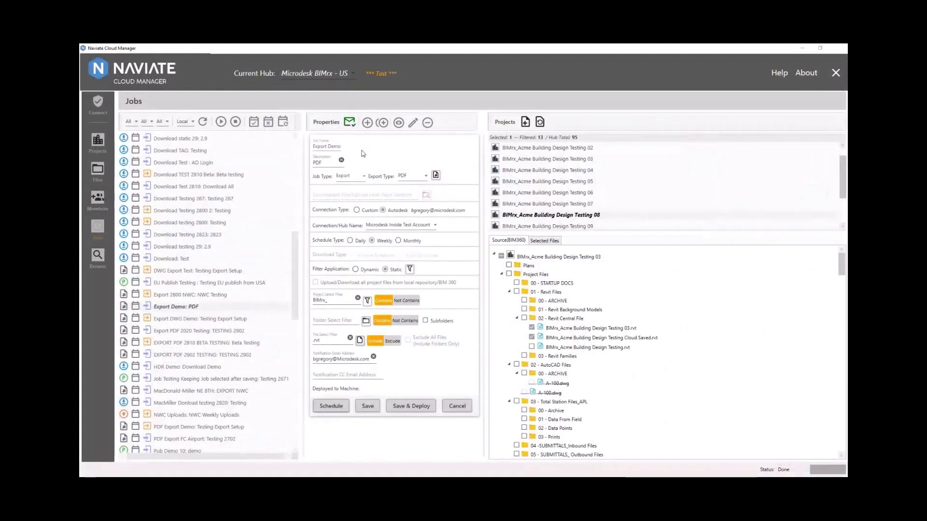
- Save Export Demo's PDF configuration with Is Combined Set off, then collapse Testing 03 to view the Testing 08 files
click(419, 177)
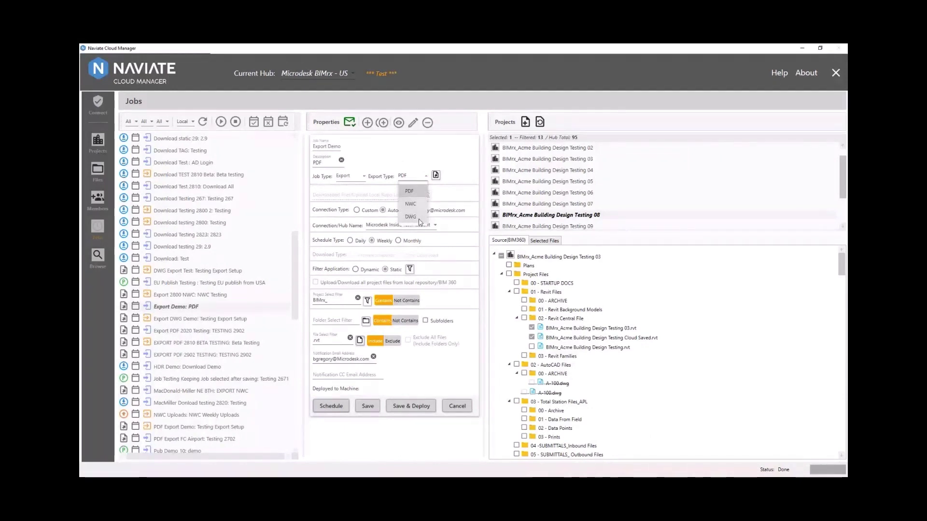
click(410, 191)
click(432, 254)
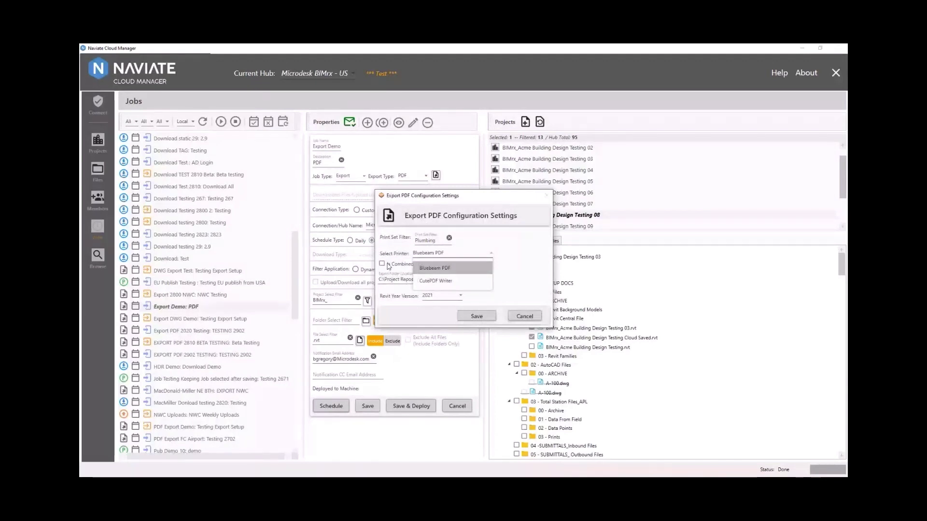
click(404, 266)
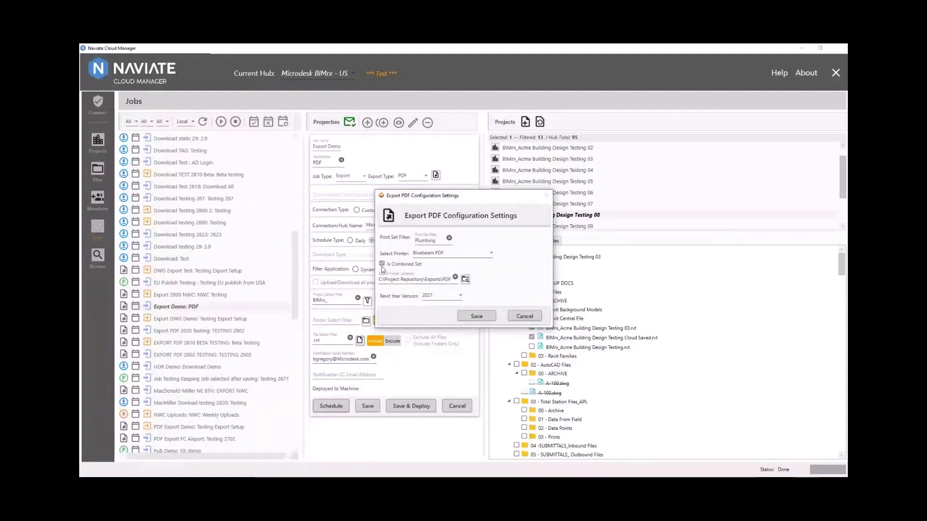
click(382, 265)
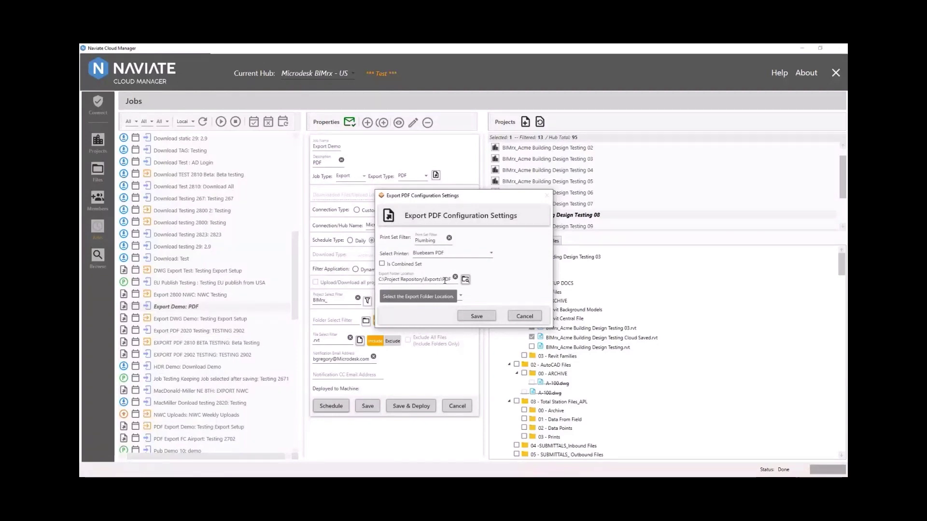
click(476, 317)
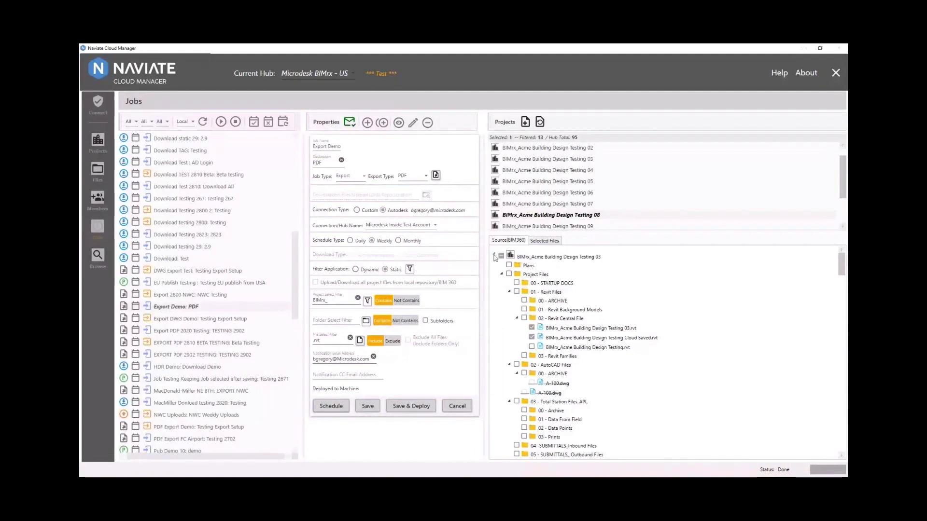
click(495, 258)
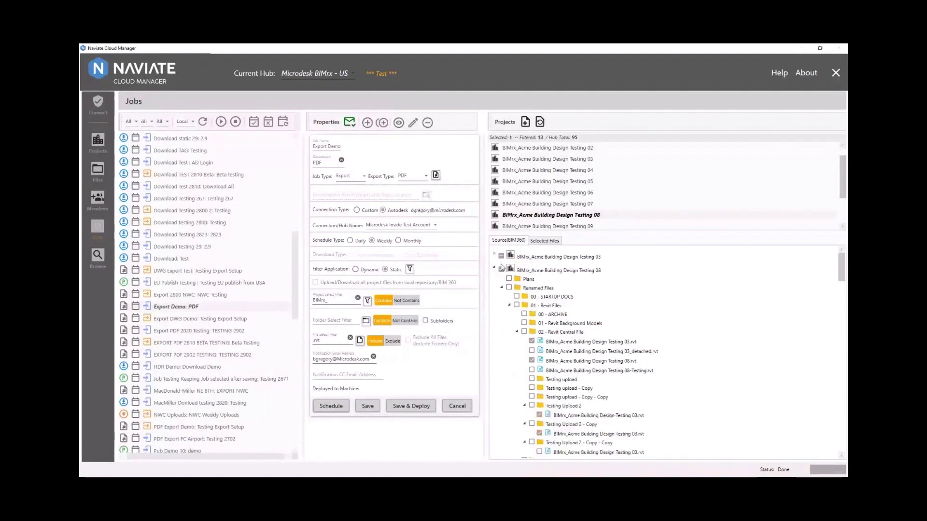
scroll(501, 267, down, 15)
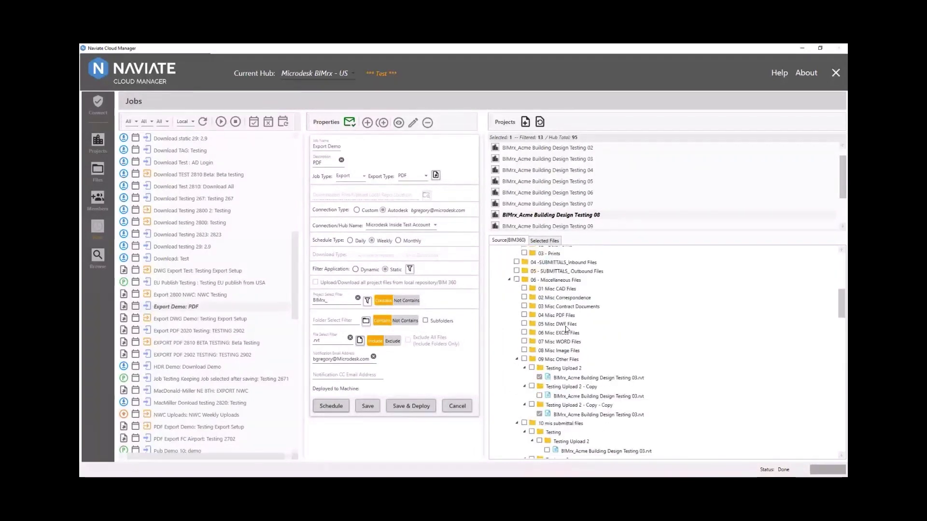
- Drop Tuesday and Thursday from the weekly 10:05 PM trigger, then save and deploy Export Demo as a scheduled task
click(325, 407)
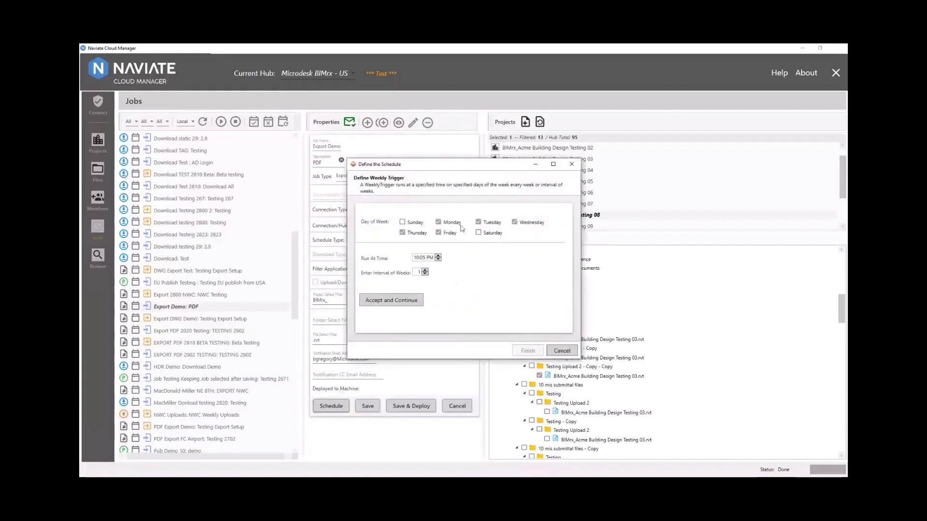
click(477, 222)
click(413, 234)
click(398, 300)
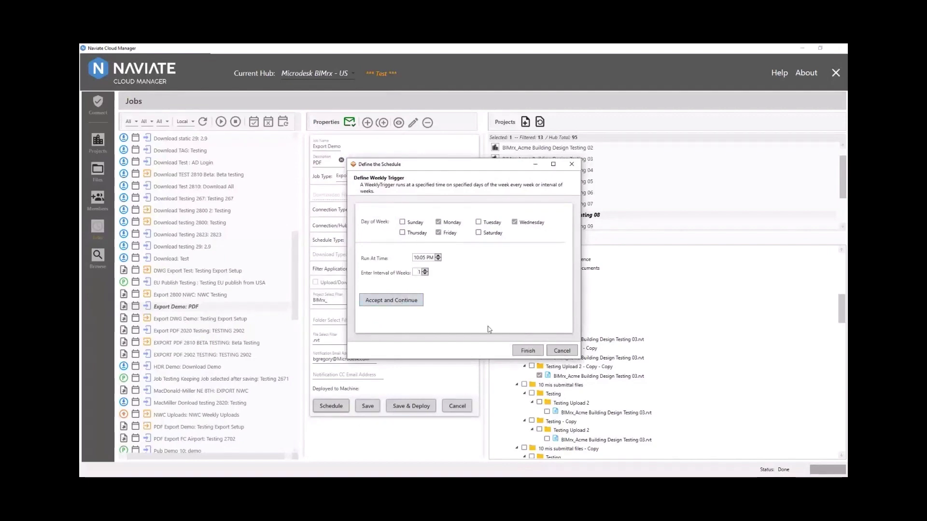
click(526, 353)
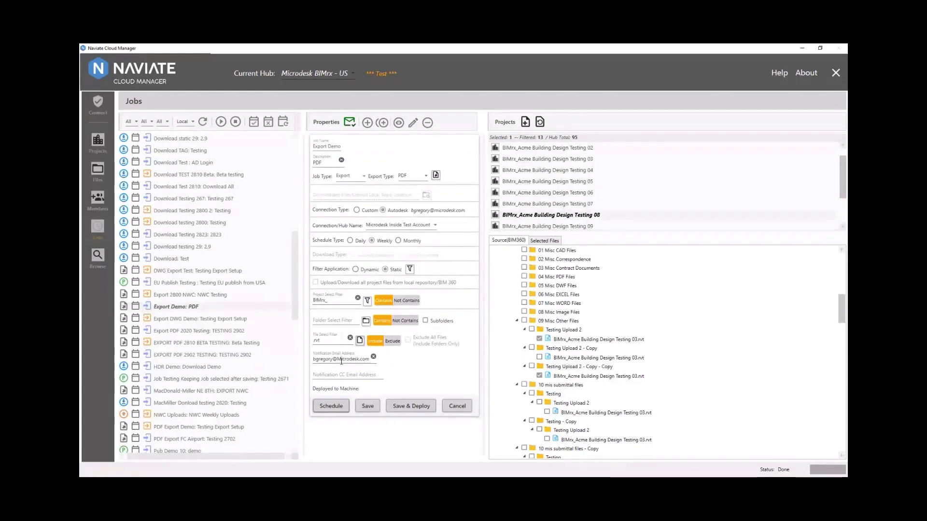
click(405, 410)
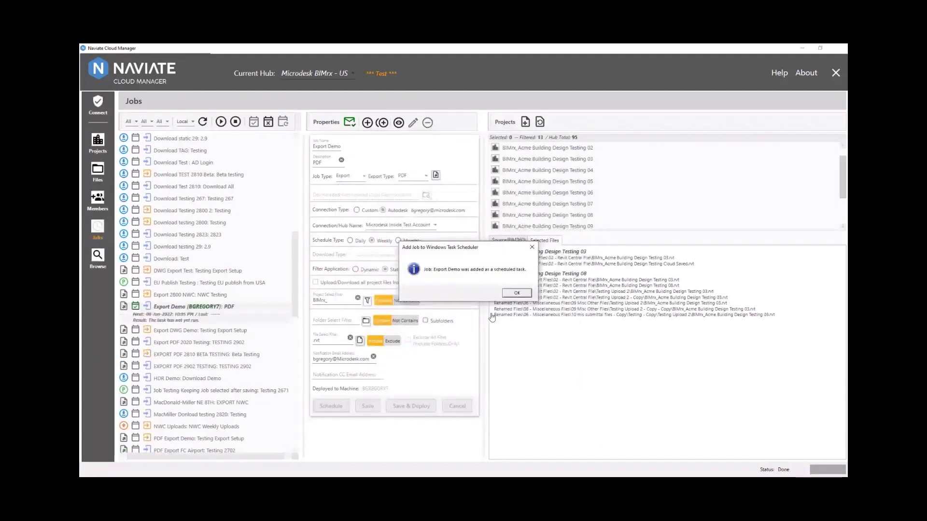
click(570, 295)
- Set Export 2800 to NWC with Revit 2022, View export scope and Convert linked files enabled
click(418, 175)
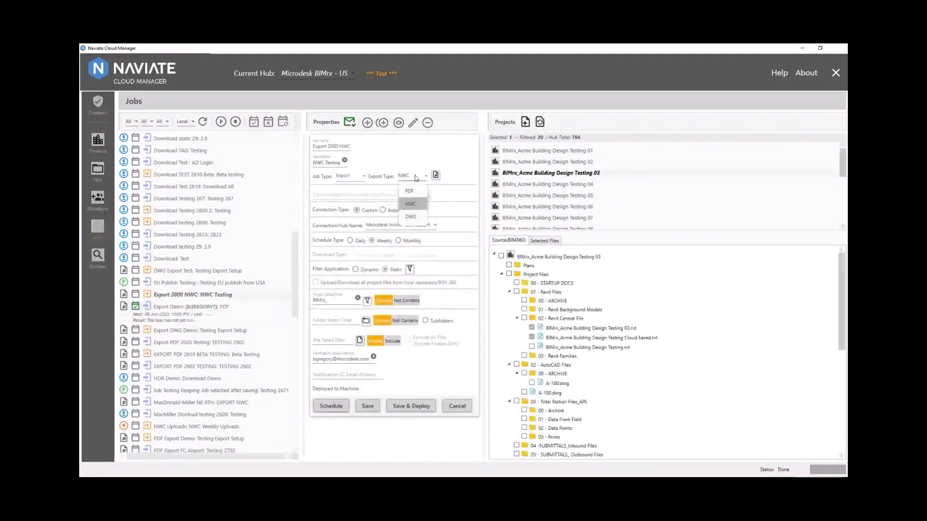
click(411, 207)
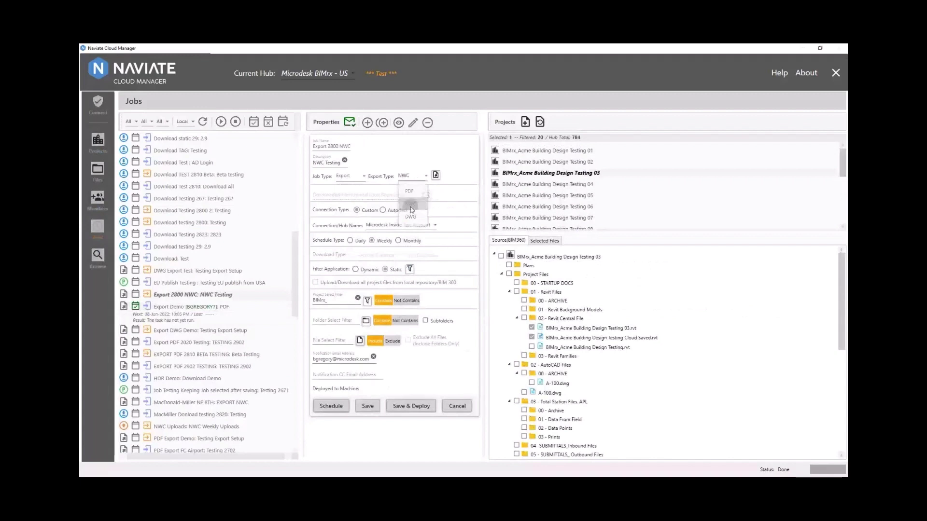
click(436, 177)
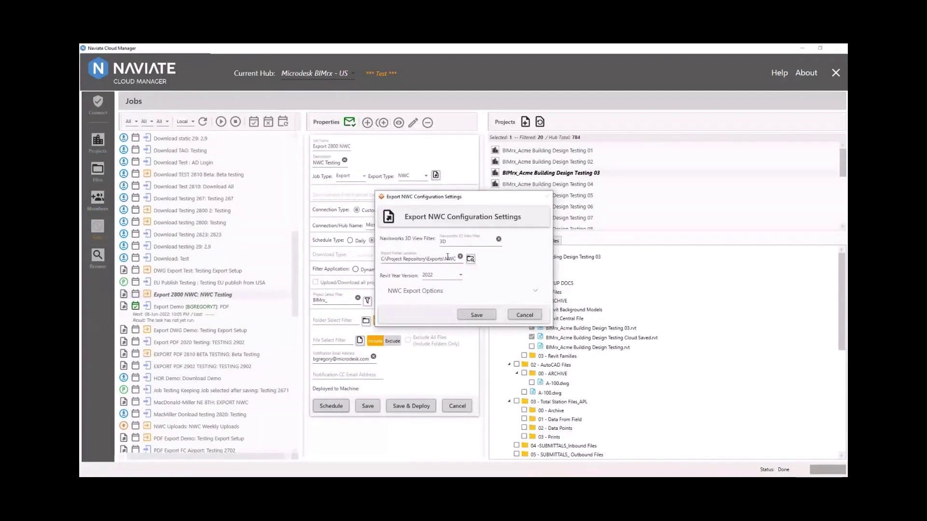
click(447, 276)
click(445, 278)
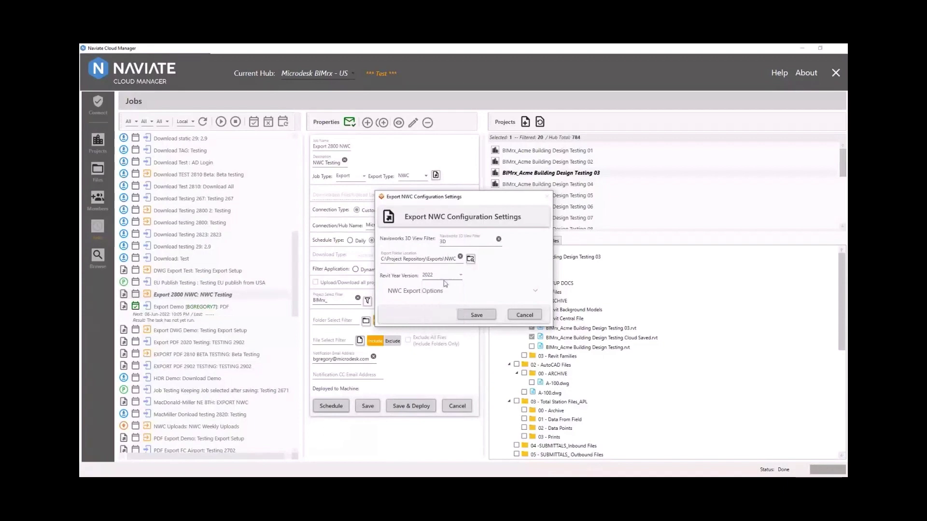
click(442, 292)
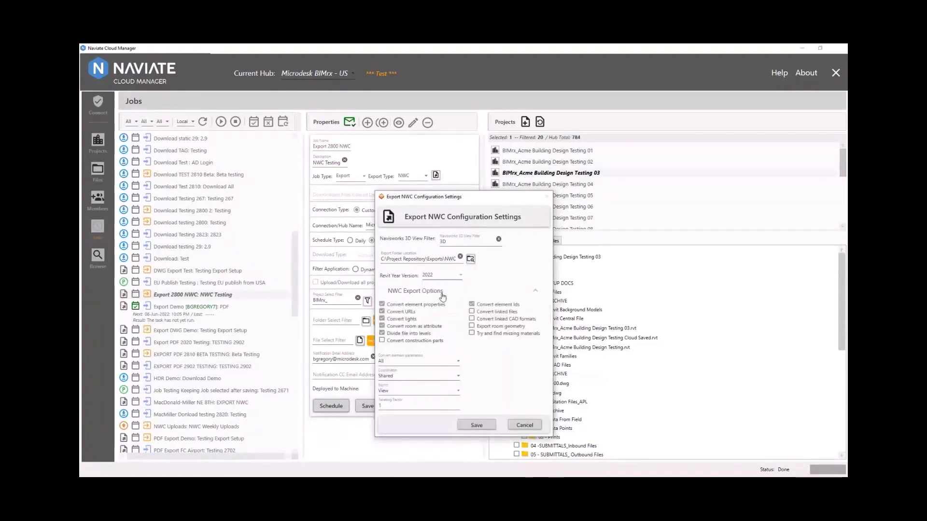
click(472, 313)
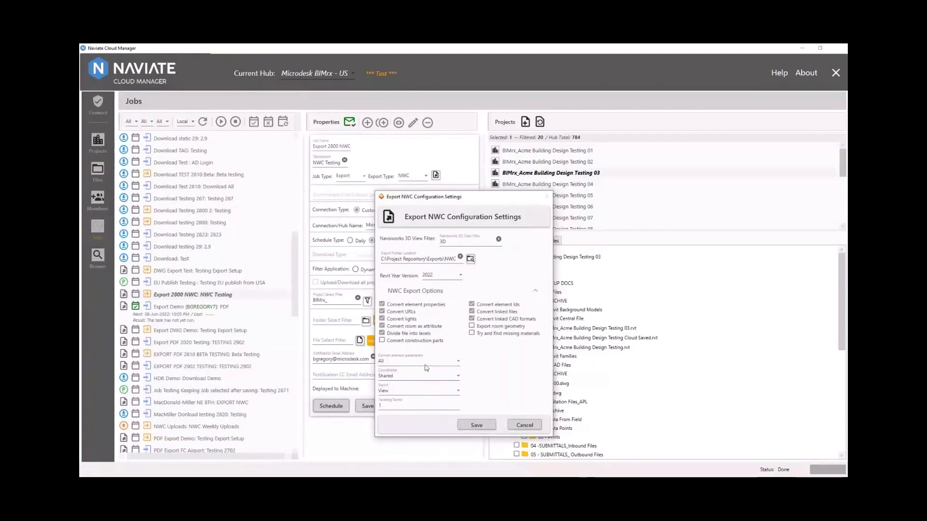
click(424, 391)
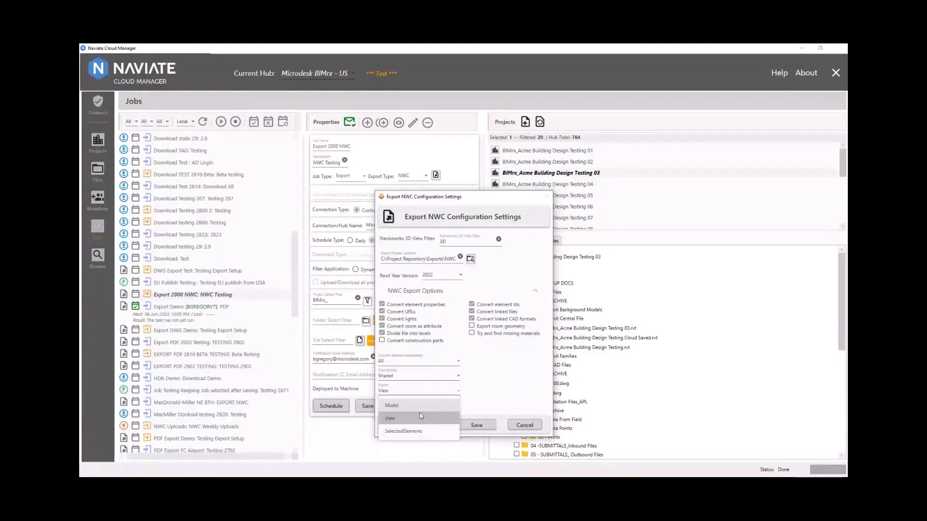
click(420, 417)
click(480, 426)
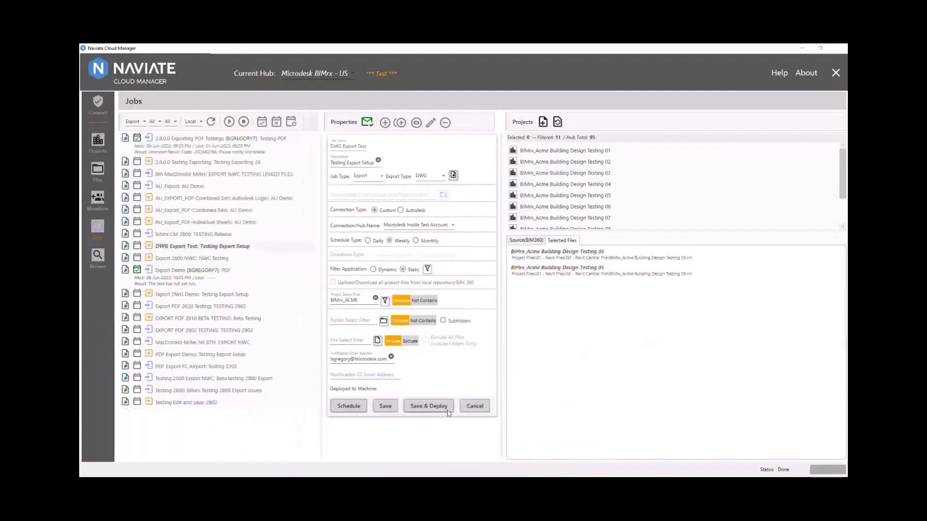
- Save DWG Export Test's DWG configuration with Revit 2022, then run the Export Demo task immediately
click(435, 177)
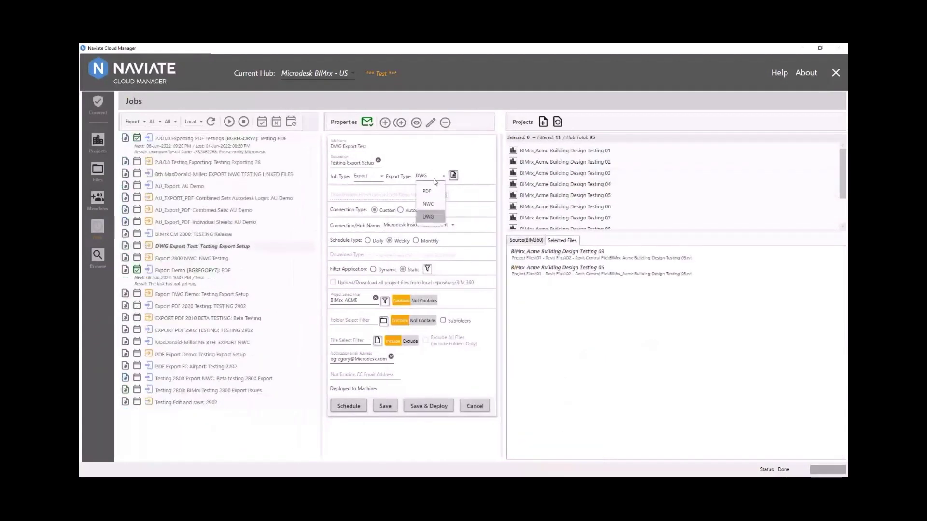
click(454, 176)
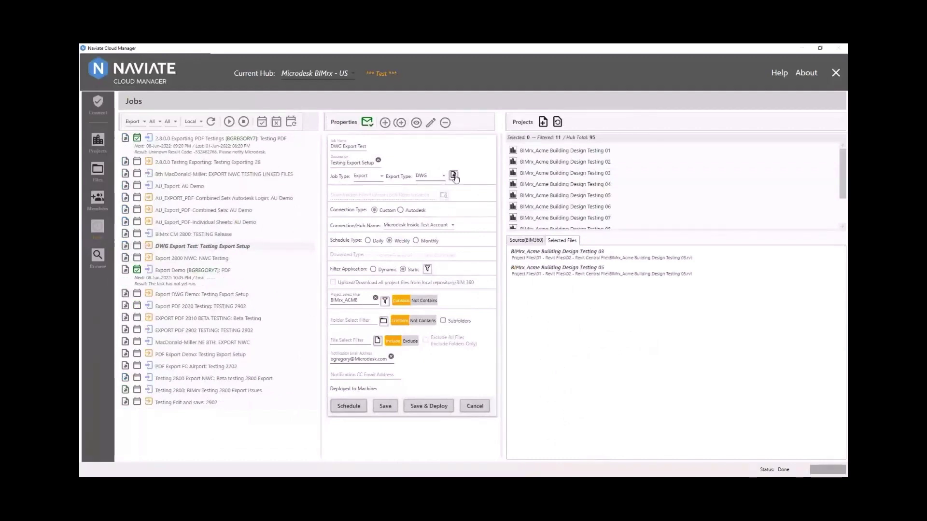
click(454, 176)
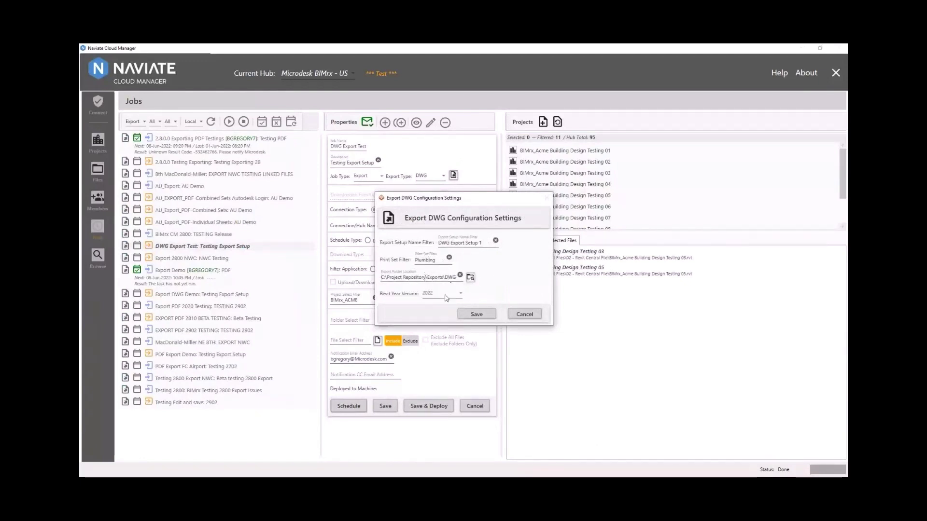
click(445, 295)
click(447, 302)
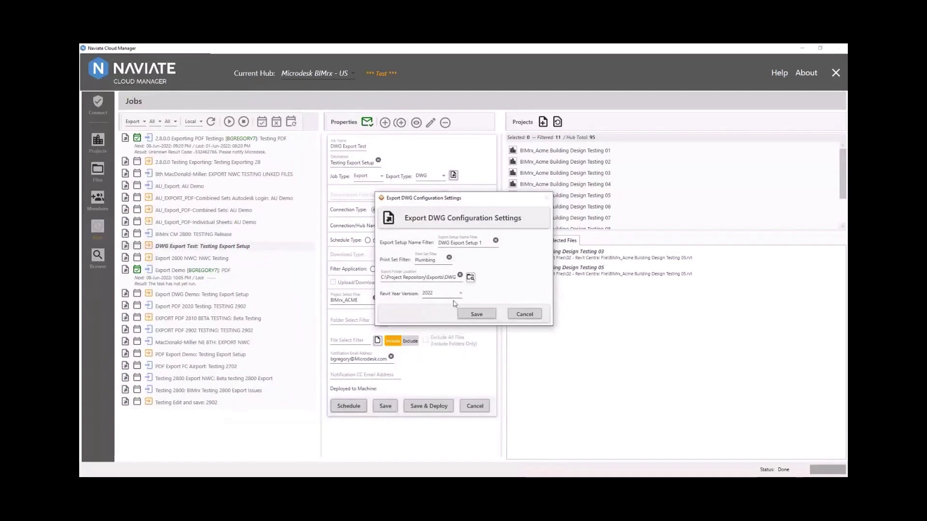
click(471, 314)
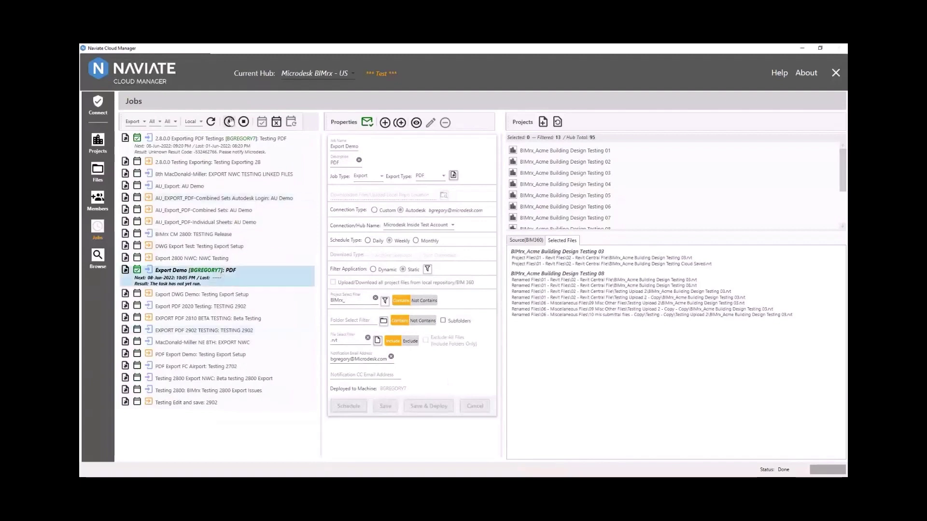
click(229, 122)
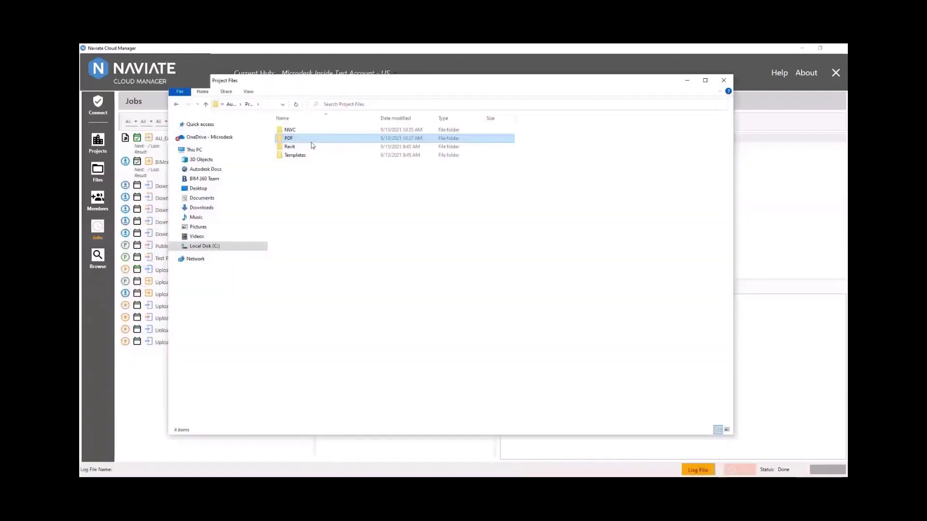
- Browse the PDF Combined Sets export folder's Revision 1 and Revision 5 folders
double_click(311, 140)
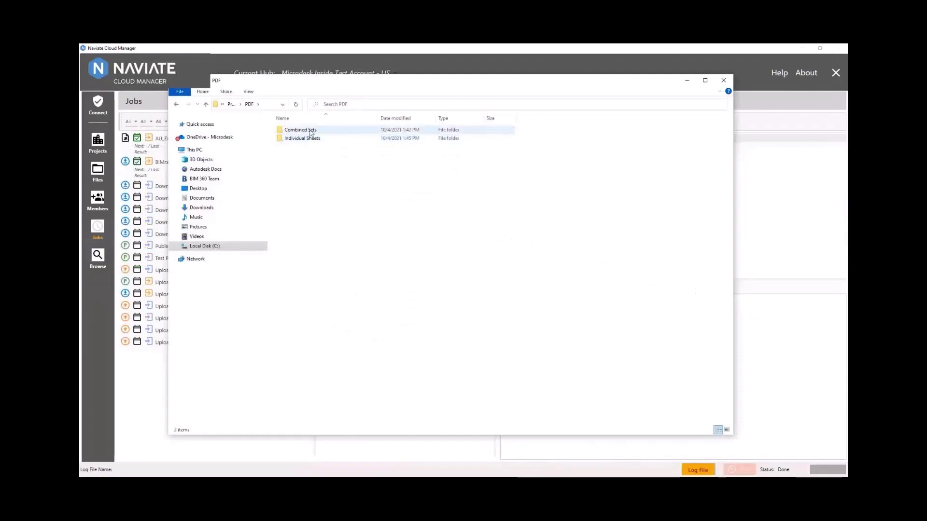
double_click(321, 130)
double_click(322, 129)
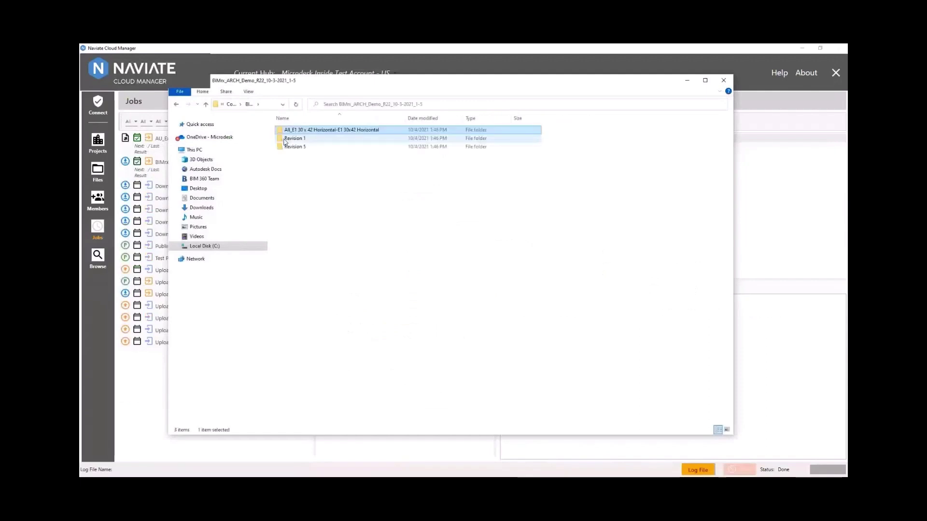
double_click(323, 139)
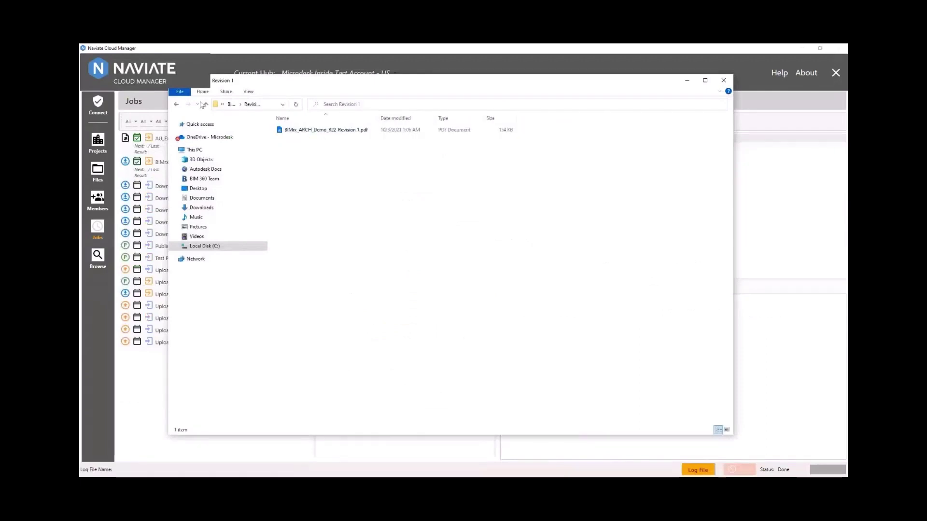
click(204, 104)
double_click(286, 148)
click(206, 105)
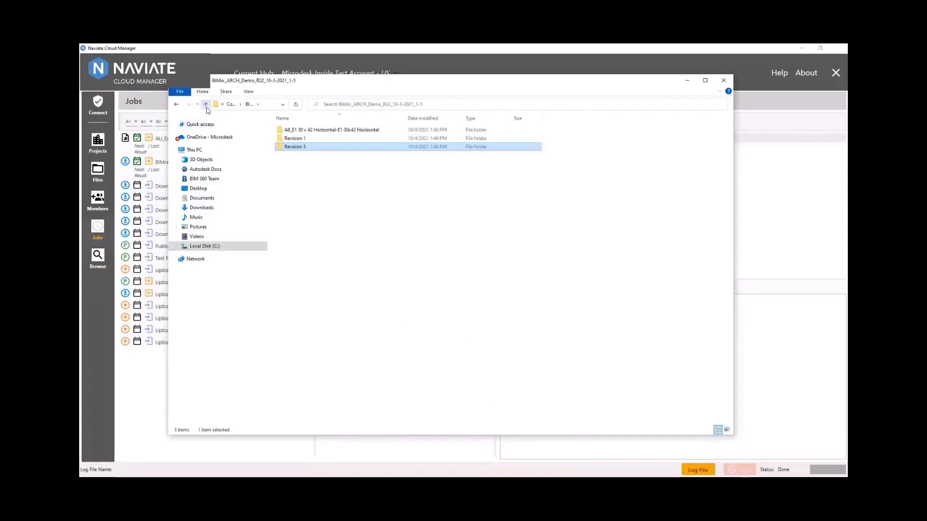
click(206, 104)
- Open the Individual Sheets export's Revision 5 folder listing 23 PDF documents
double_click(314, 139)
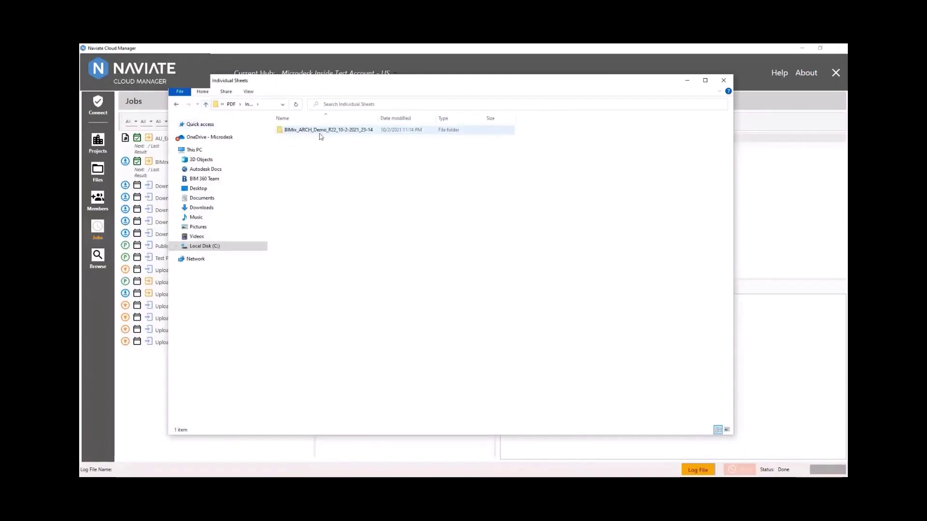
double_click(309, 129)
double_click(313, 140)
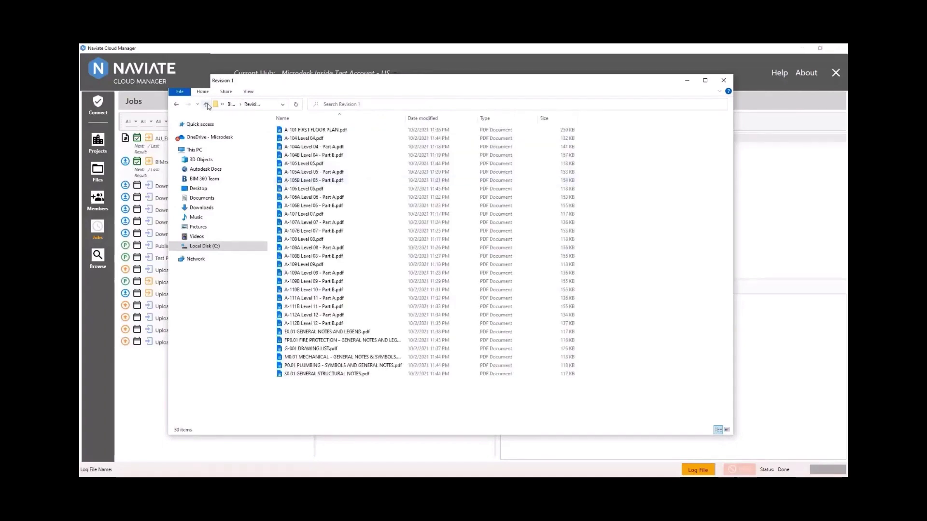
click(206, 104)
click(296, 147)
double_click(295, 147)
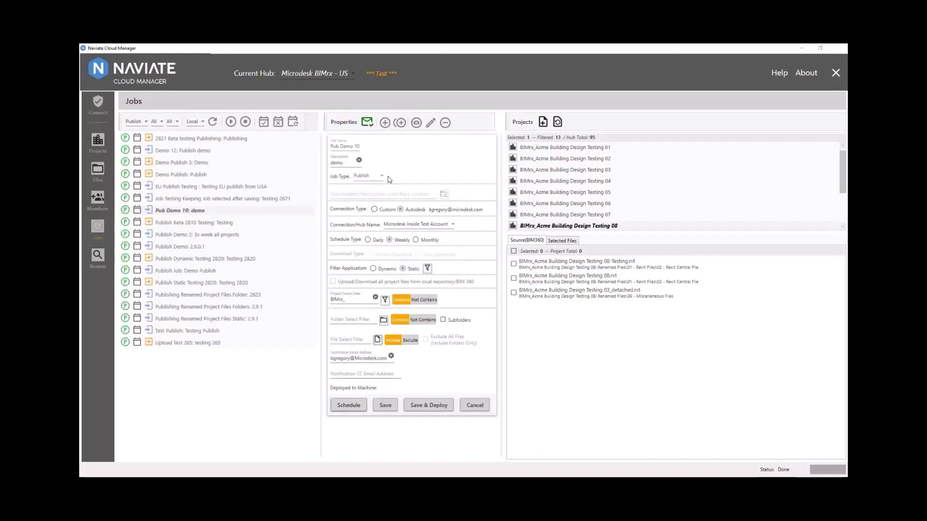
- Add the Testing 03 project to Pub Demo 10 with Testing 03.rvt and Cloud Saved.rvt selected
click(513, 264)
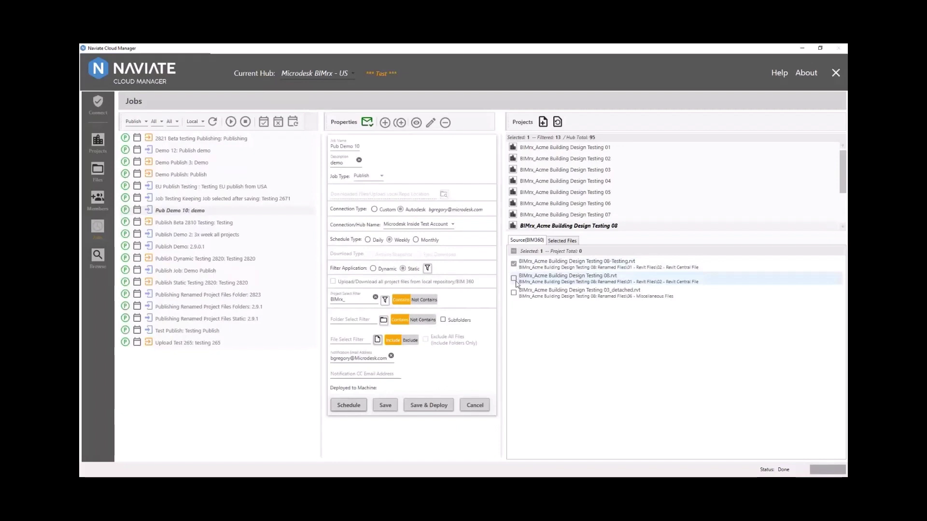
click(546, 172)
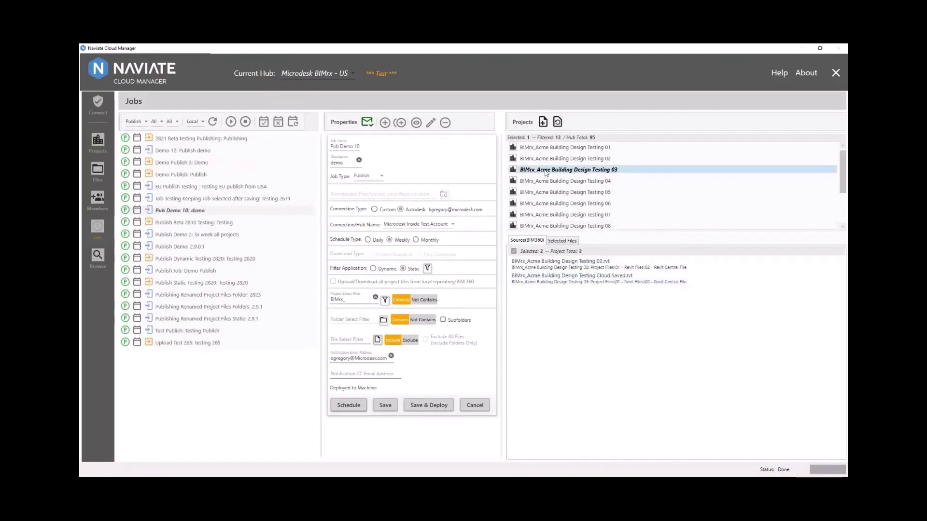
click(545, 122)
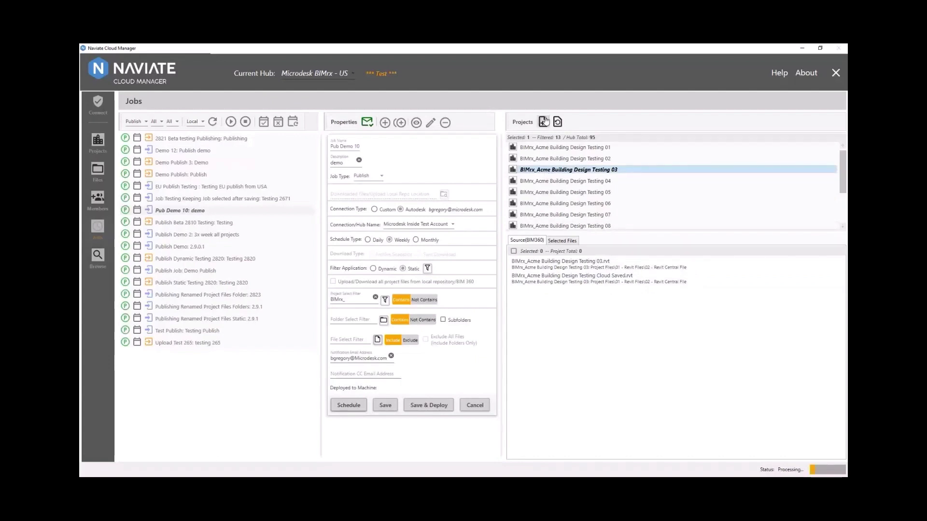
click(513, 264)
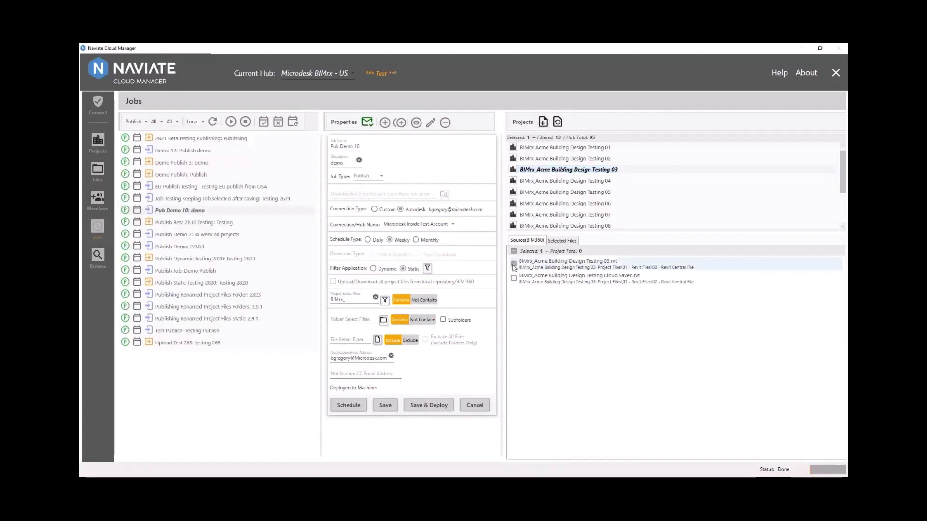
click(514, 279)
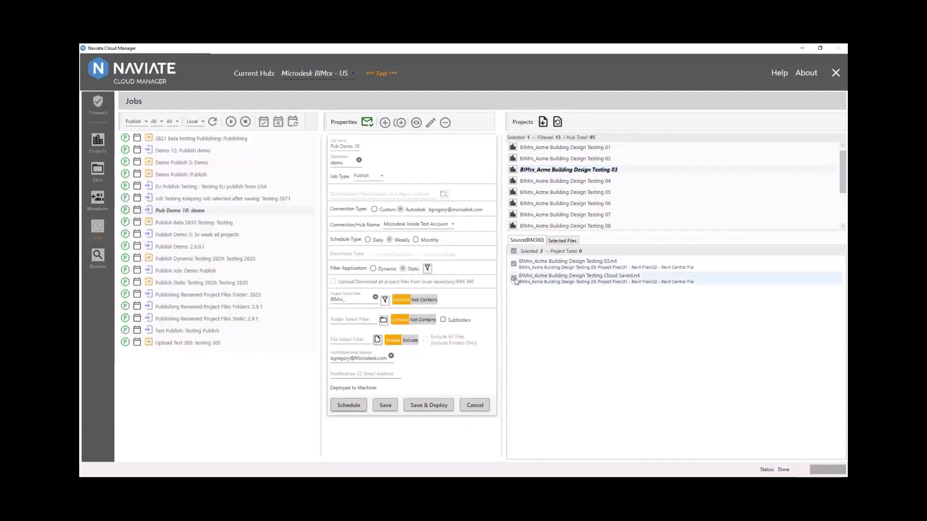
click(348, 406)
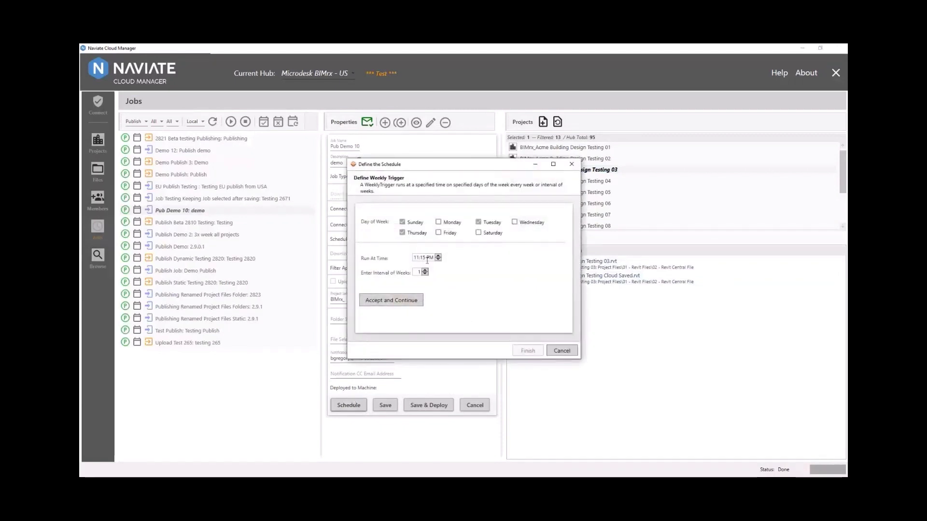
- Accept the Sunday/Tuesday/Thursday 11:15 PM schedule and deploy Pub Demo 10 to the local machine's Task Scheduler
click(387, 302)
click(528, 352)
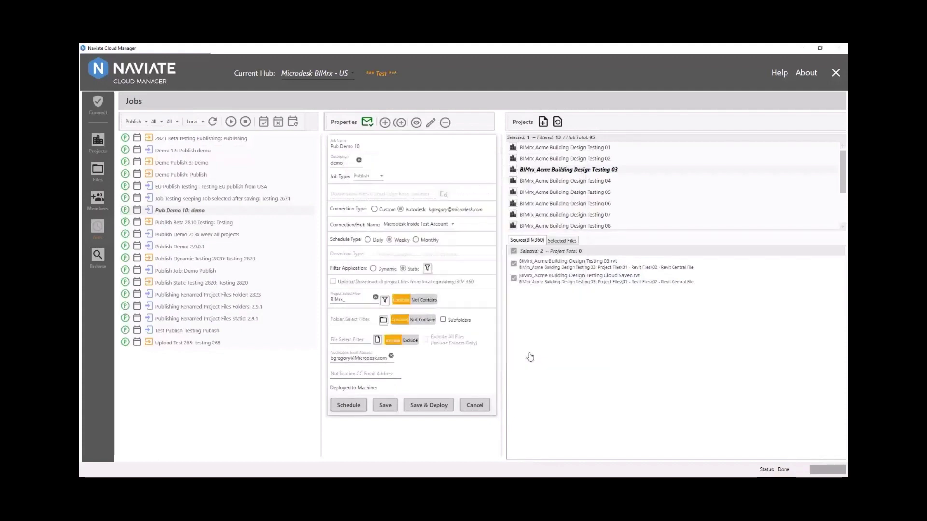
click(435, 409)
click(454, 315)
click(422, 289)
click(445, 300)
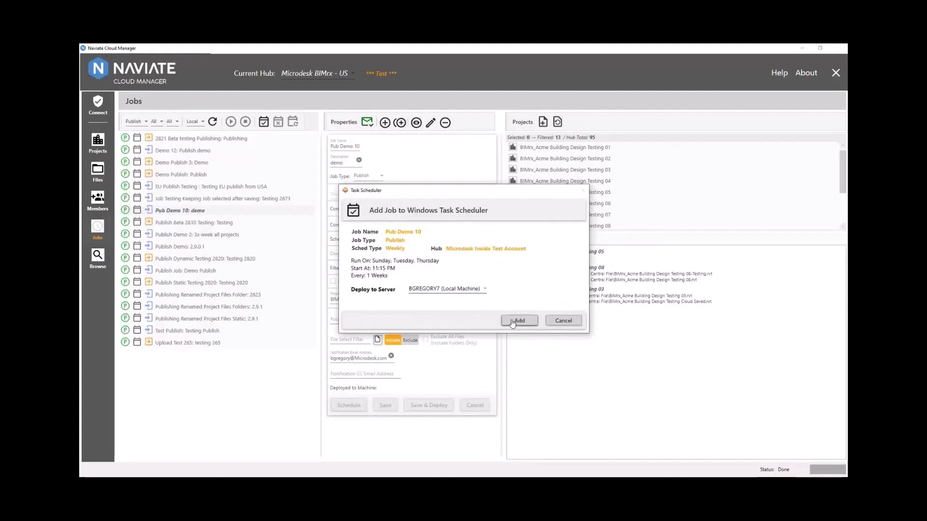
click(512, 322)
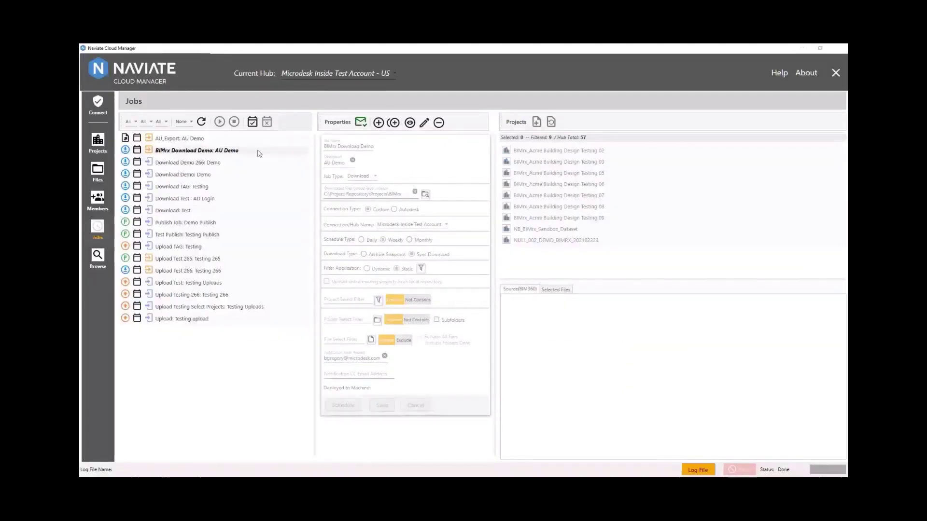
- Add project Acme Building Design Testing 03 to the BIMrx Download Demo job, filtering projects by 'BIMrx_'
double_click(260, 154)
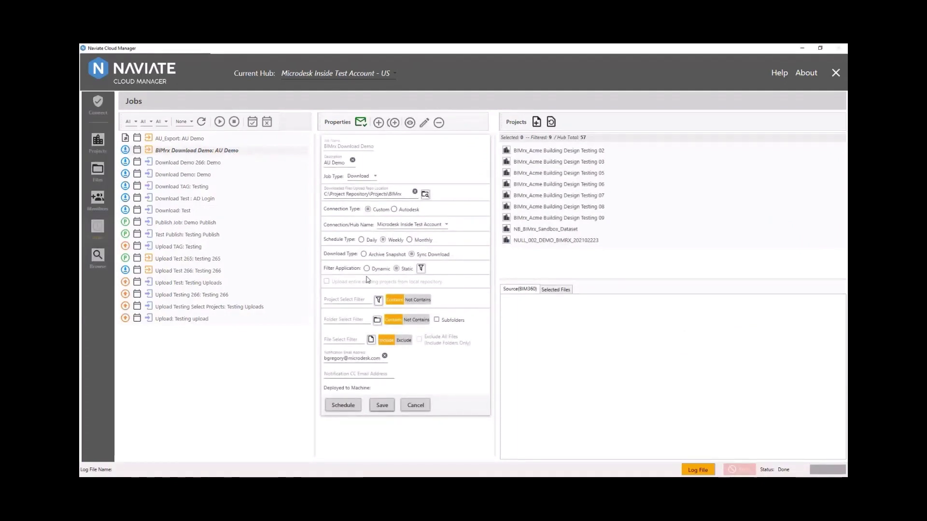
click(343, 298)
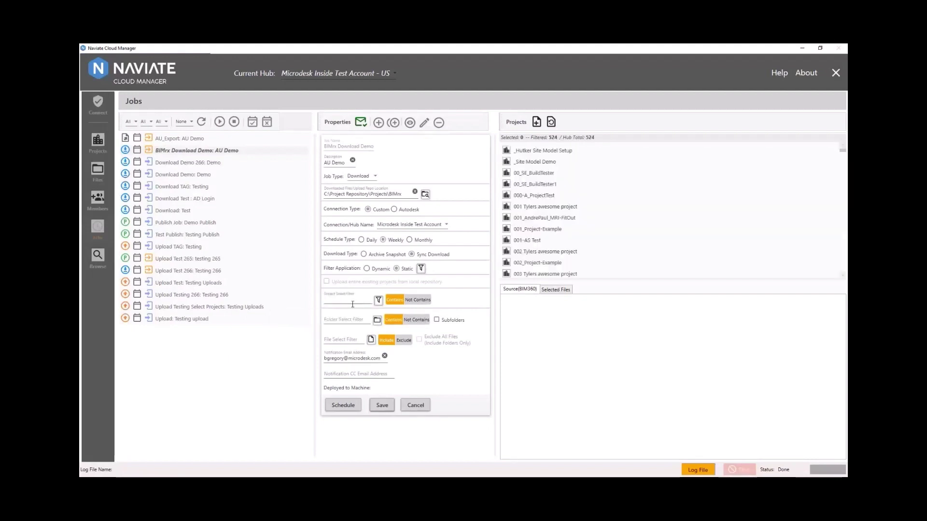
text(BIMrx_)
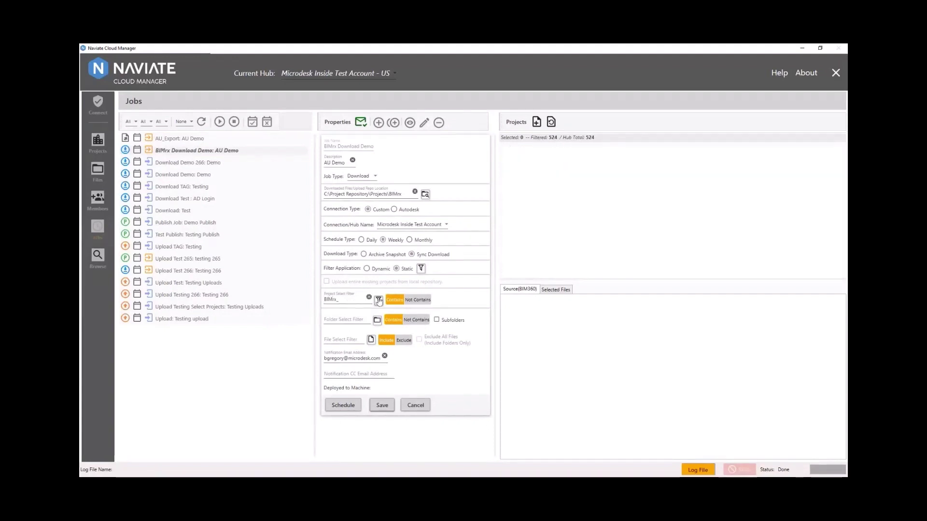
click(575, 173)
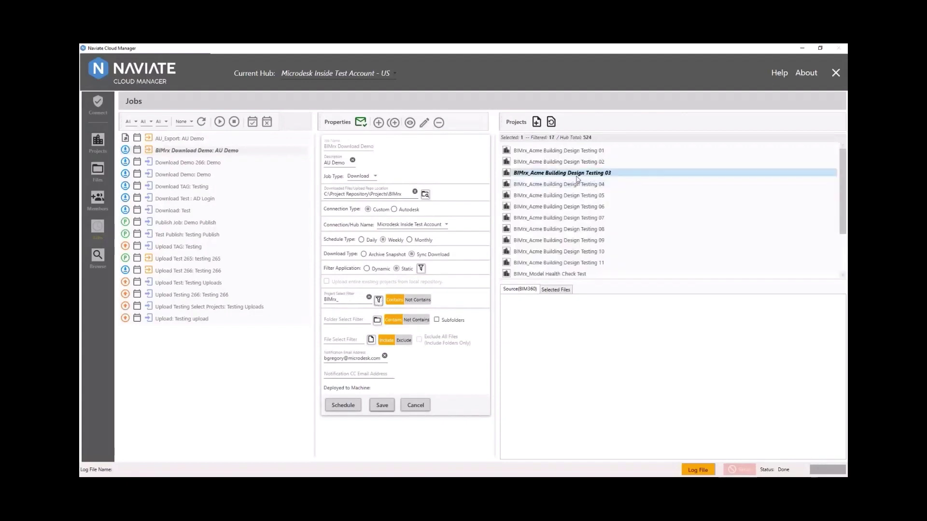
click(537, 122)
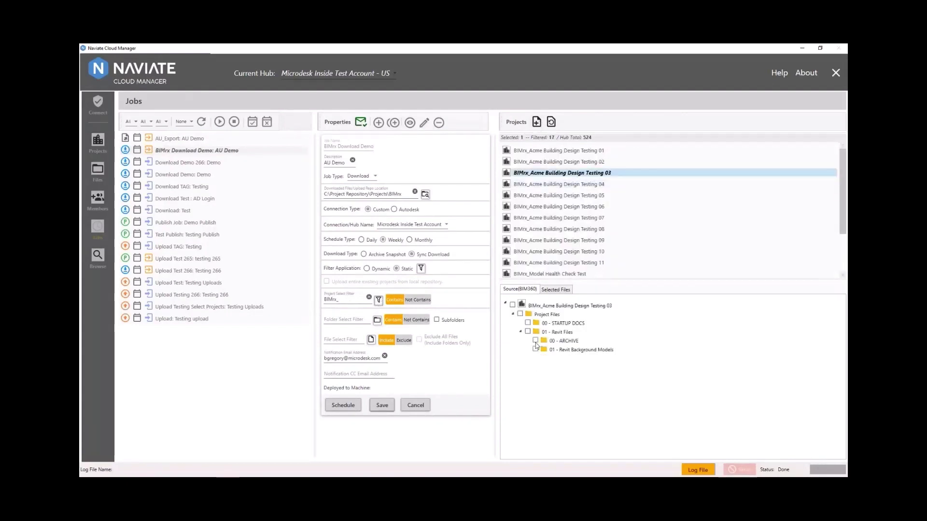
- Apply a '.rvt,dwg' file select filter to the source tree
click(329, 342)
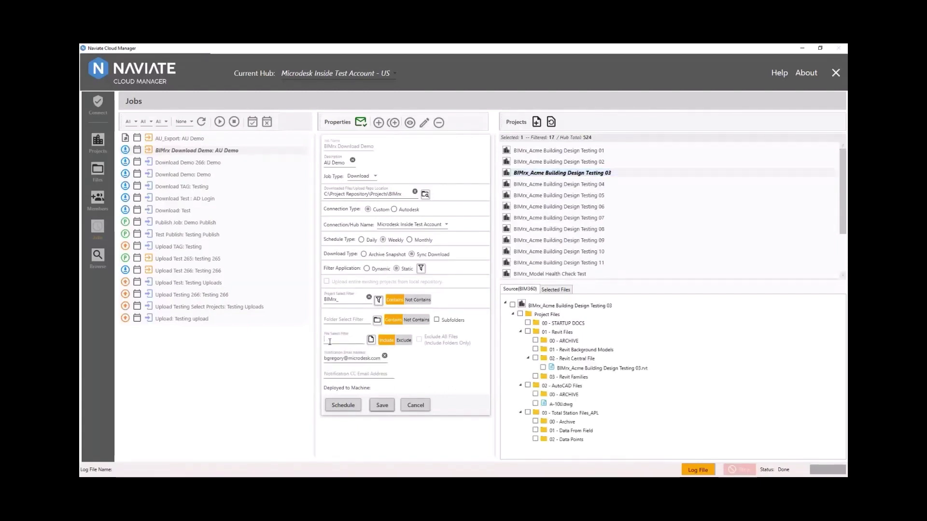
text(.rvt)
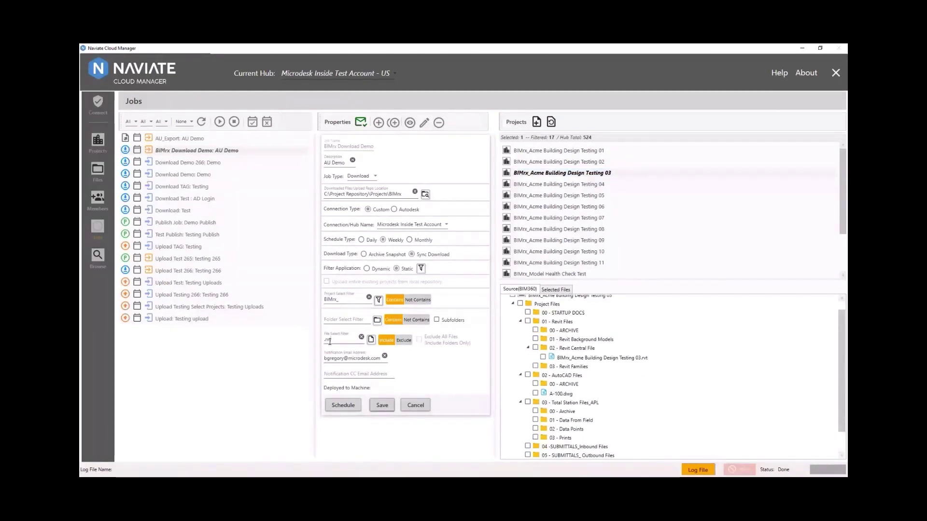
text(,dwg)
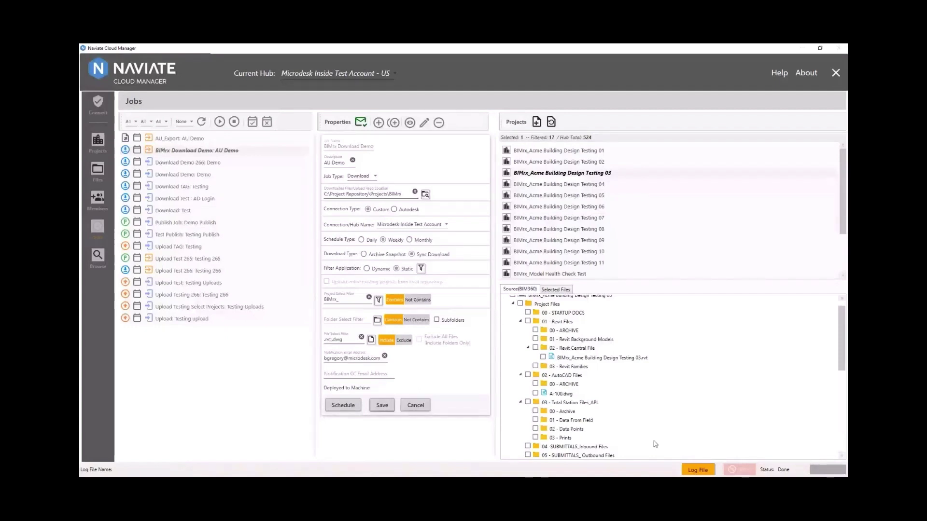
click(370, 340)
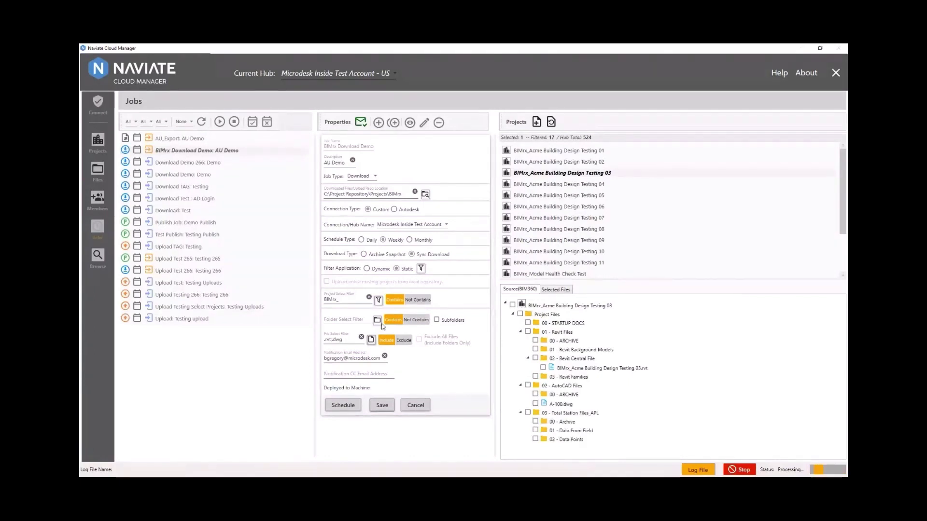
- Filter source folders by 'Revit' and tick 01 - Revit Files with all its subfolders
click(336, 320)
text(Revit)
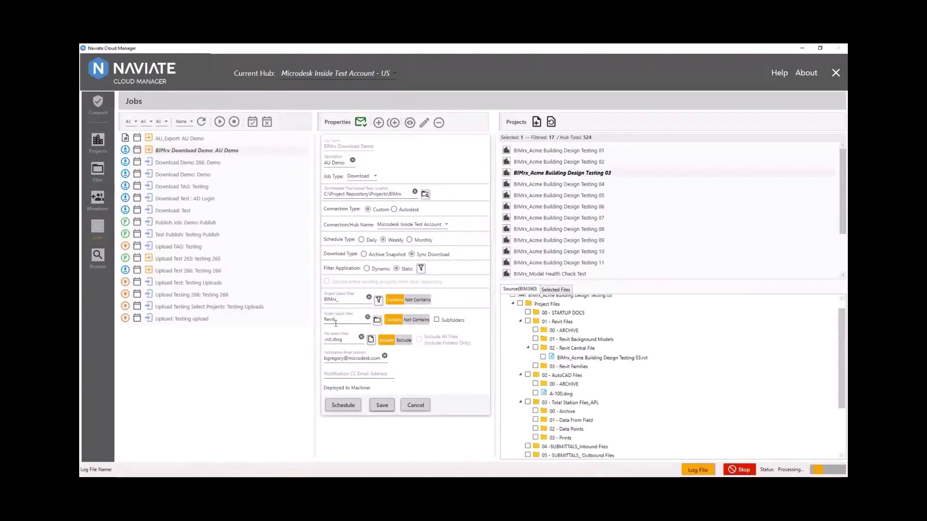
click(377, 320)
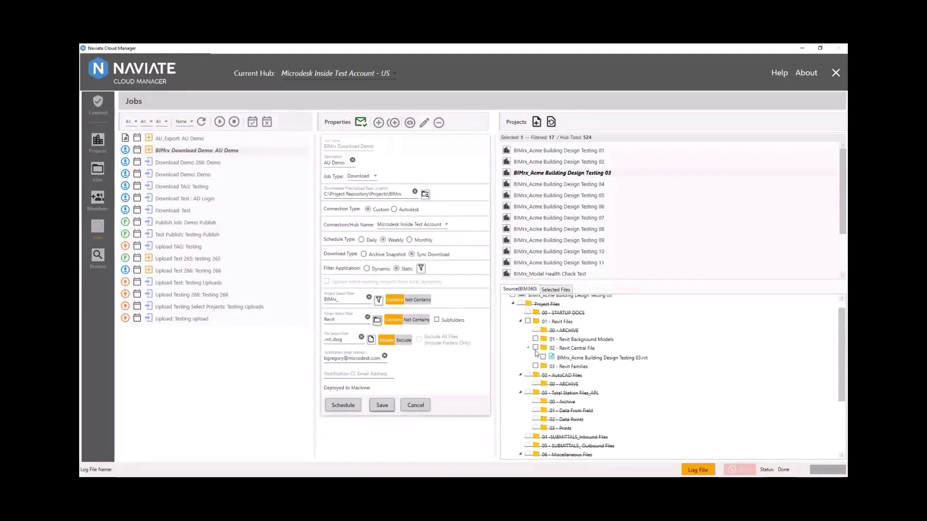
click(528, 322)
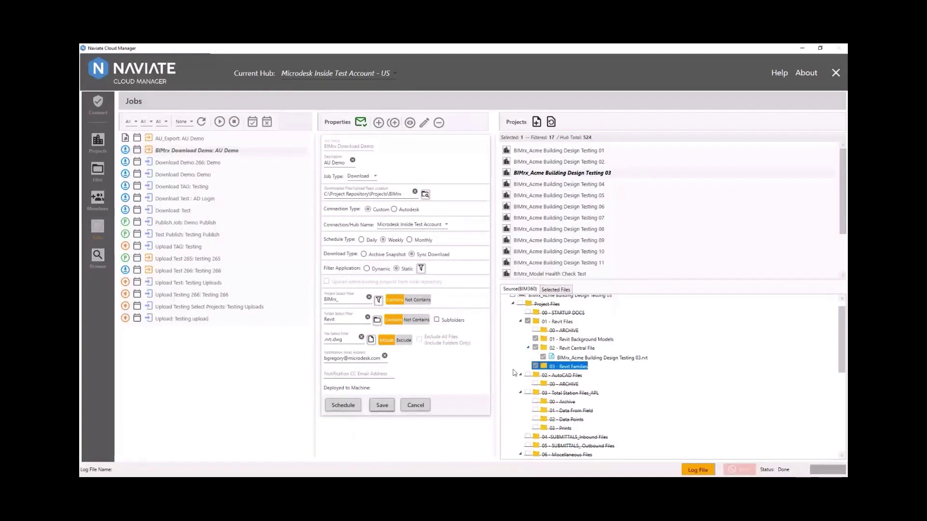
- Save BIMrx Download Demo and deploy it to the local machine as a scheduled Windows task
click(382, 406)
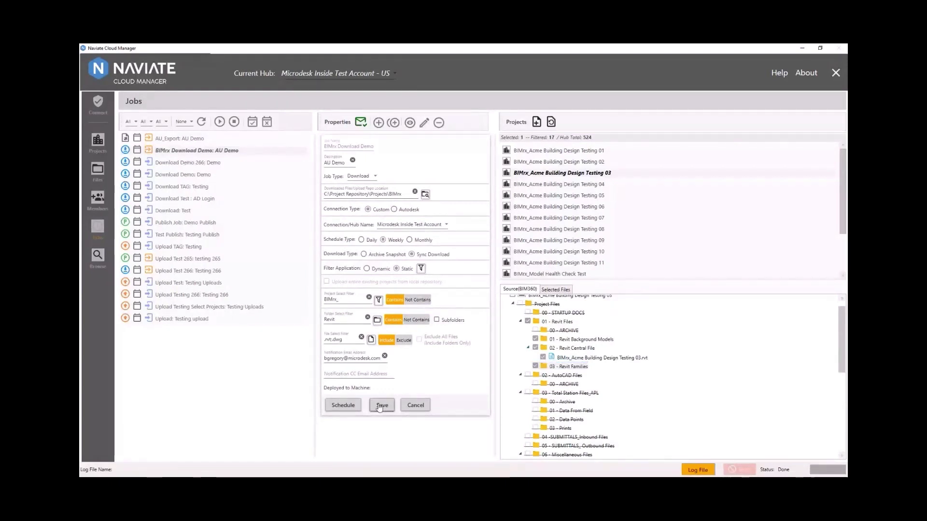
click(252, 123)
click(424, 292)
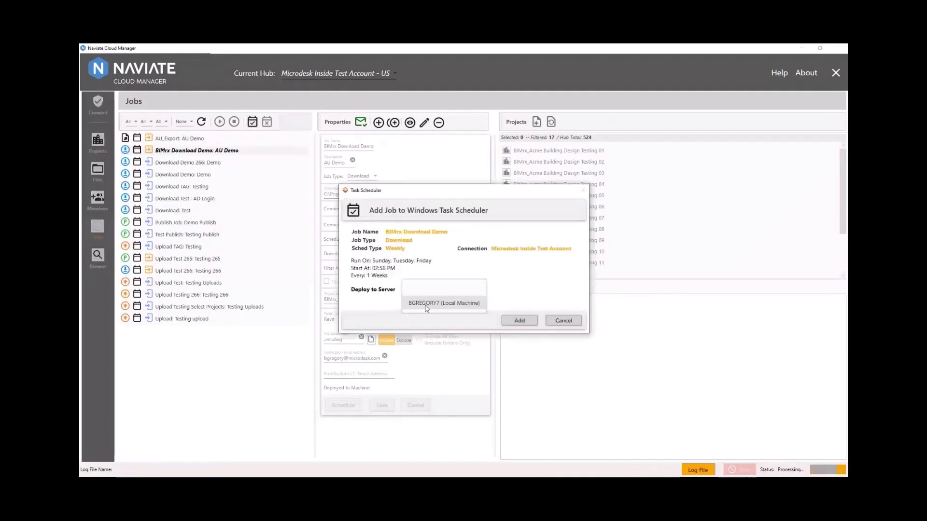
click(427, 307)
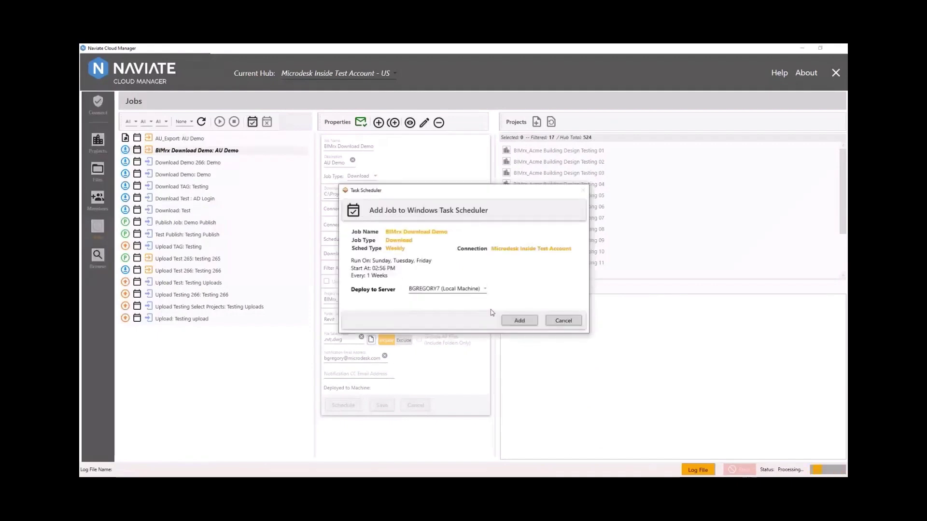
click(515, 322)
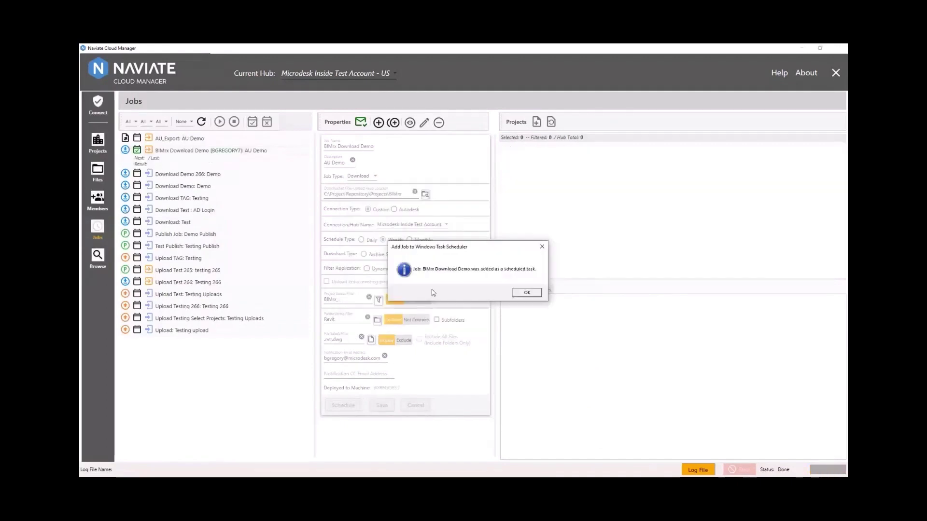
click(527, 293)
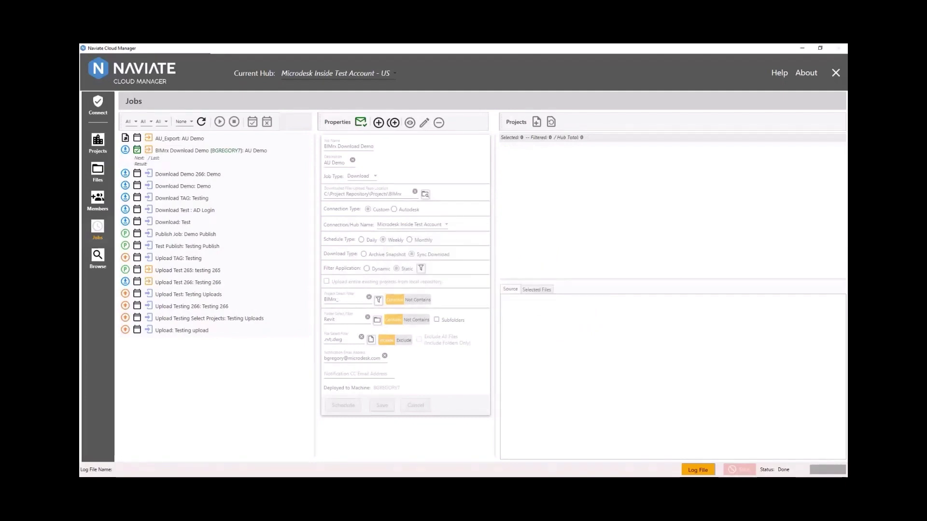